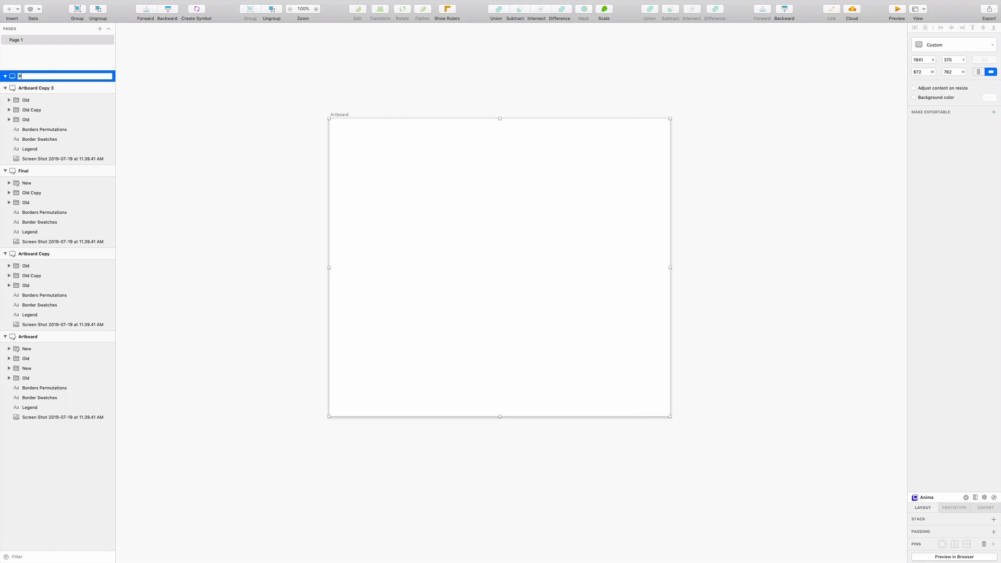
# Rename the new empty artboard as Piper Colors.
pyautogui.write('er Colors')
pyautogui.press('Return')
pyautogui.click(714, 186)
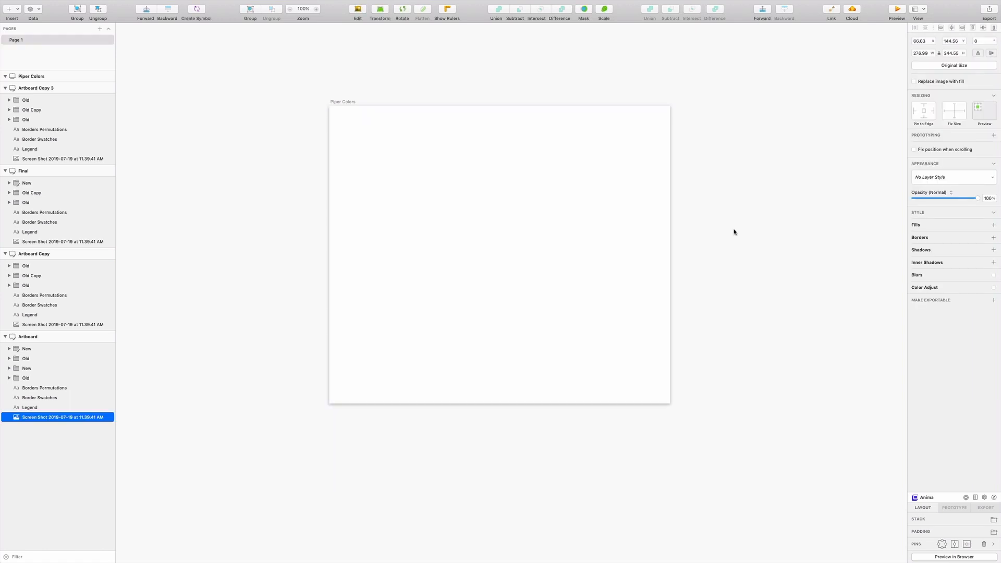
# Paste the legend screenshot into the Piper Colors artboard and place it near the upper-left corner at about X 44, Y 42.
pyautogui.click(433, 179)
pyautogui.press('super+v')
pyautogui.moveTo(423, 270); pyautogui.dragTo(414, 230)
pyautogui.click(560, 235)
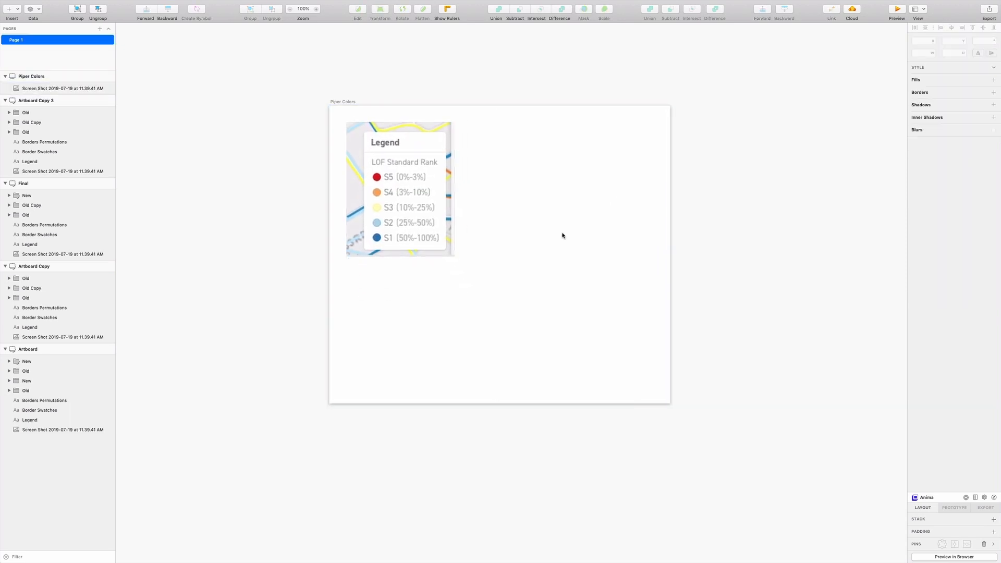
pyautogui.click(440, 232)
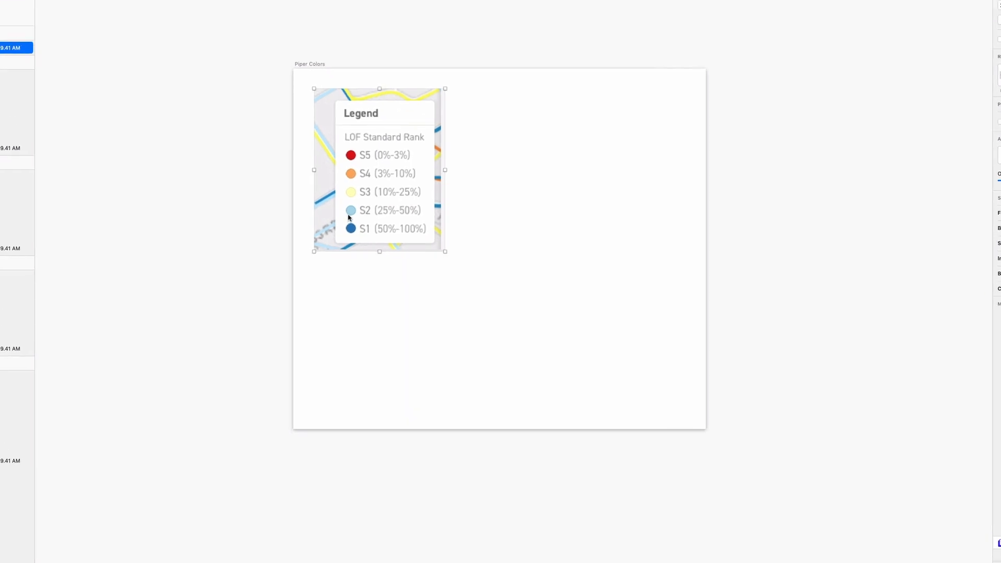
pyautogui.click(524, 221)
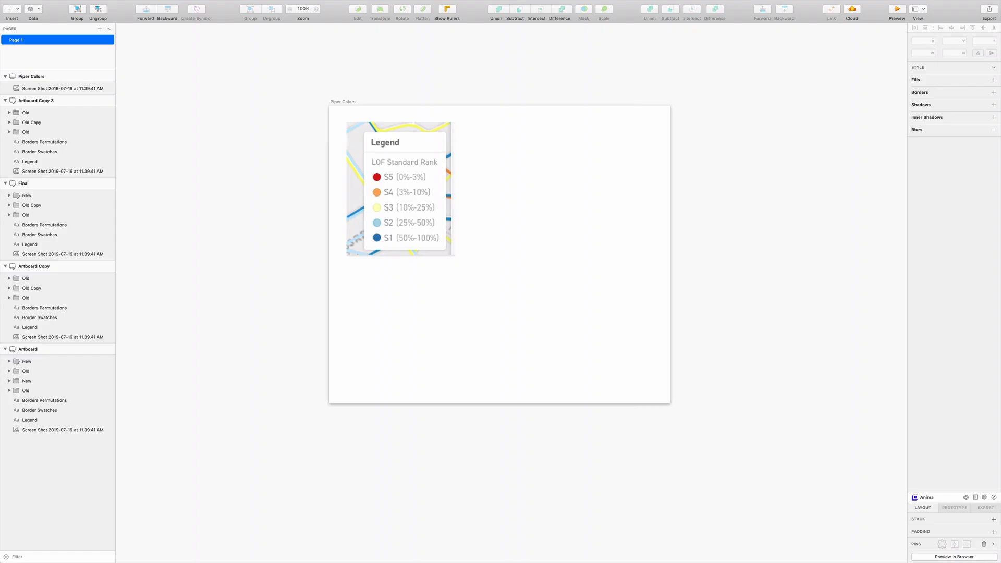
pyautogui.click(399, 211)
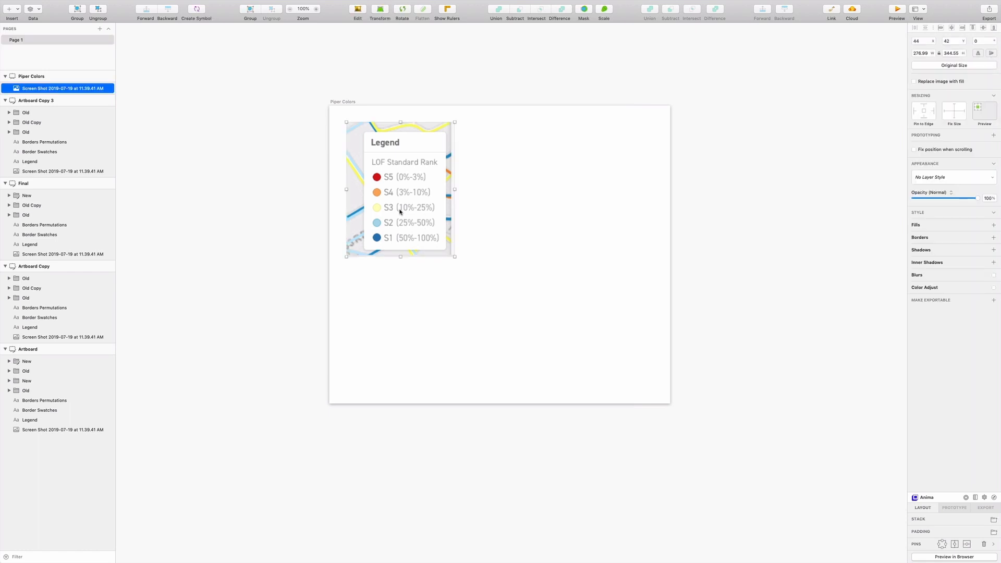
# Draw a circle about 59 px in diameter beside the legend screenshot and turn off its border.
pyautogui.click(9, 9)
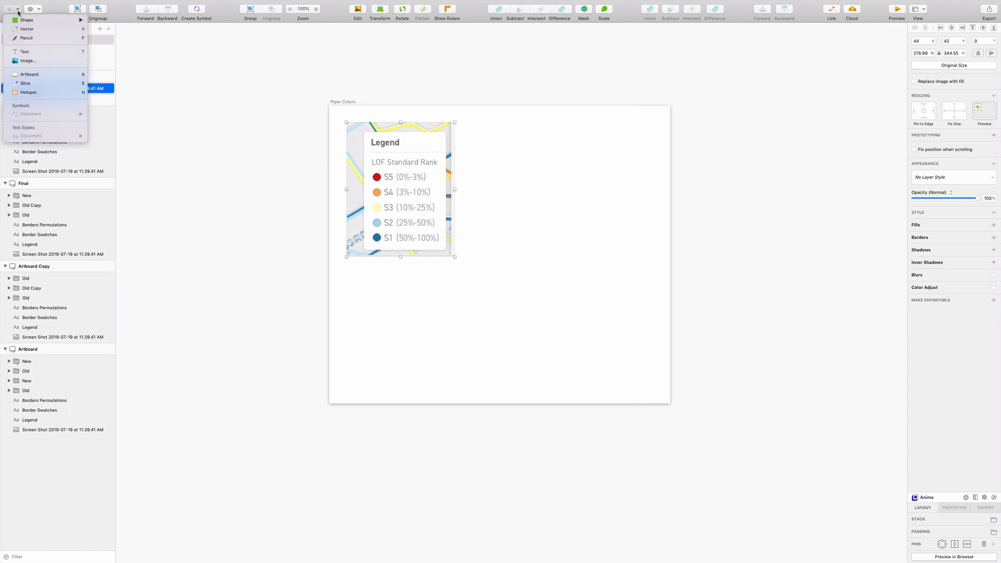
pyautogui.moveTo(63, 19)
pyautogui.click(101, 29)
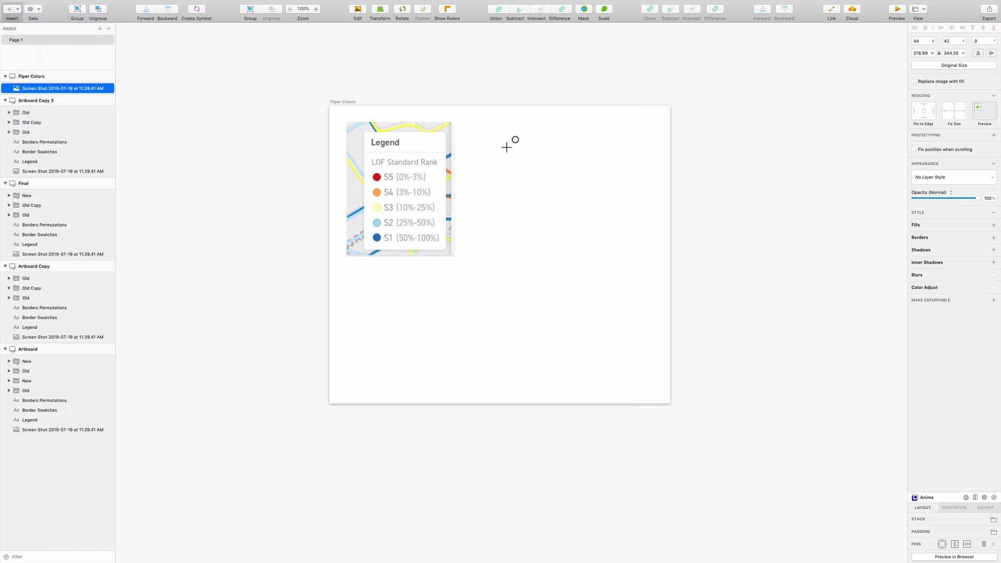
pyautogui.moveTo(500, 137); pyautogui.dragTo(523, 162)
pyautogui.click(913, 237)
# Duplicate the gray circle downward to form a column of five and distribute the circles evenly in the vertical direction.
pyautogui.click(513, 154)
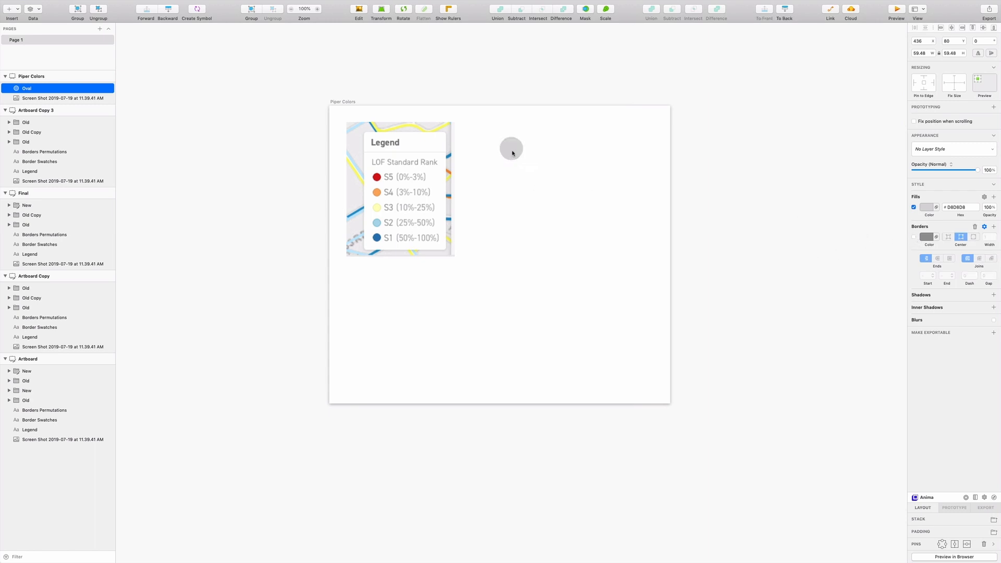
pyautogui.moveTo(512, 153)
pyautogui.mouseDown()
pyautogui.moveTo(512, 278)
pyautogui.moveTo(525, 264)
pyautogui.moveTo(506, 146)
pyautogui.mouseUp()
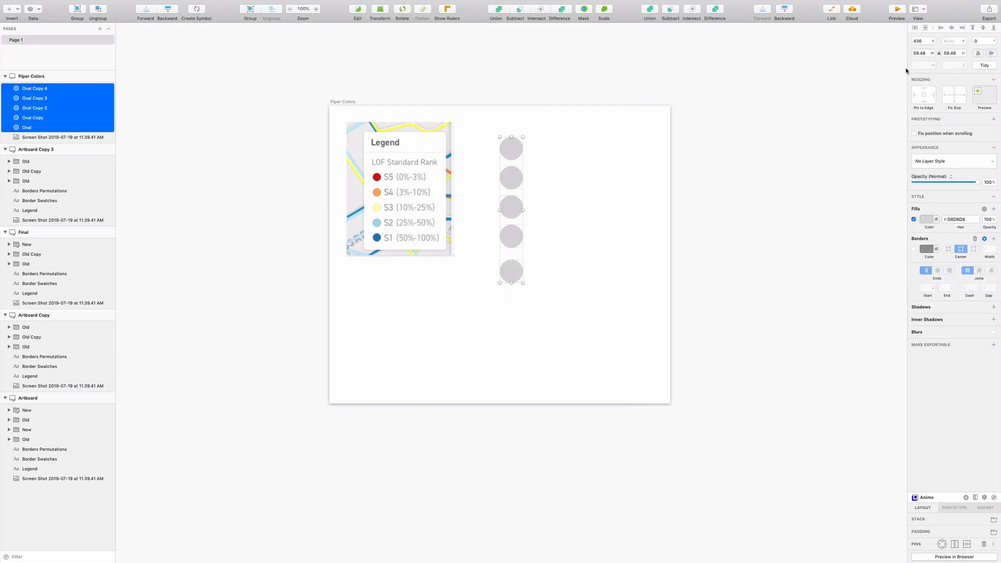
pyautogui.click(925, 29)
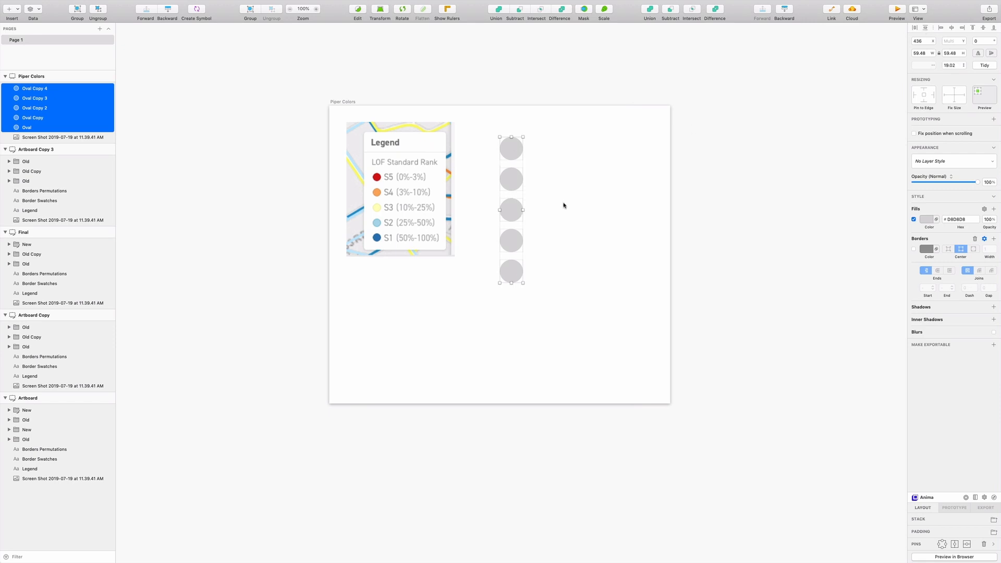
pyautogui.click(564, 206)
# Fill the first circle with the S5 red and the second with the S4 orange, both sampled from the legend screenshot.
pyautogui.click(510, 149)
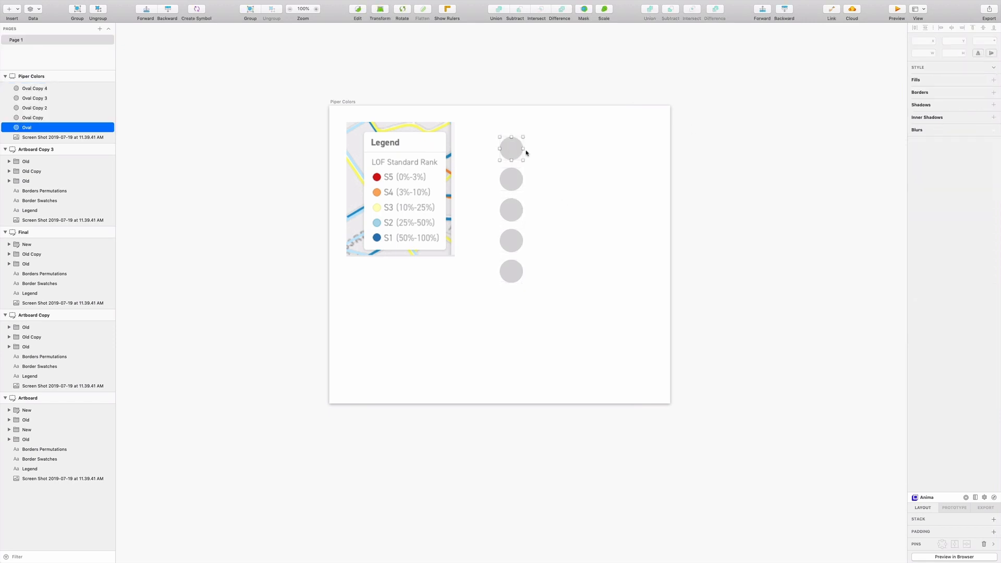
pyautogui.click(924, 209)
pyautogui.click(917, 308)
pyautogui.click(376, 177)
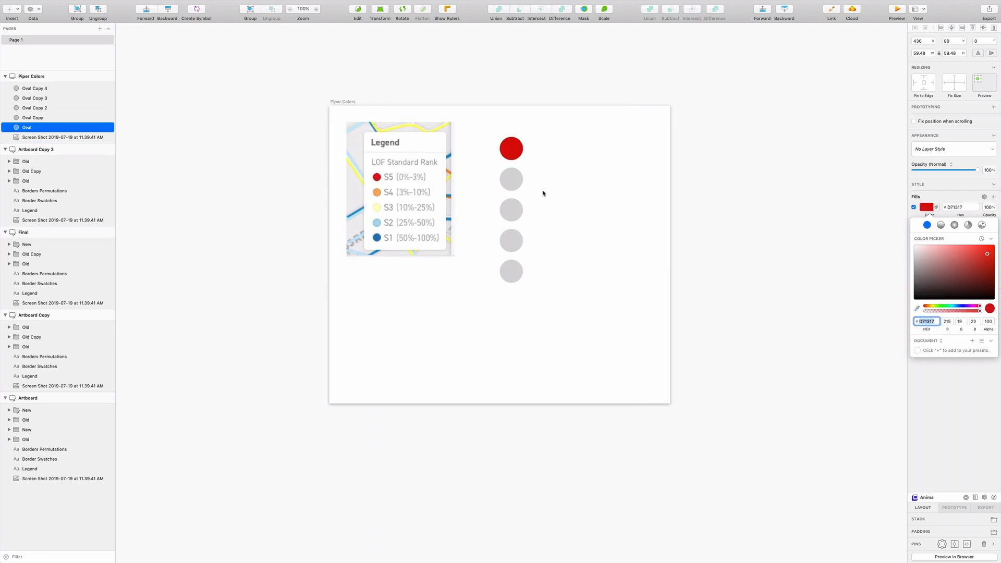
pyautogui.click(511, 179)
pyautogui.click(916, 308)
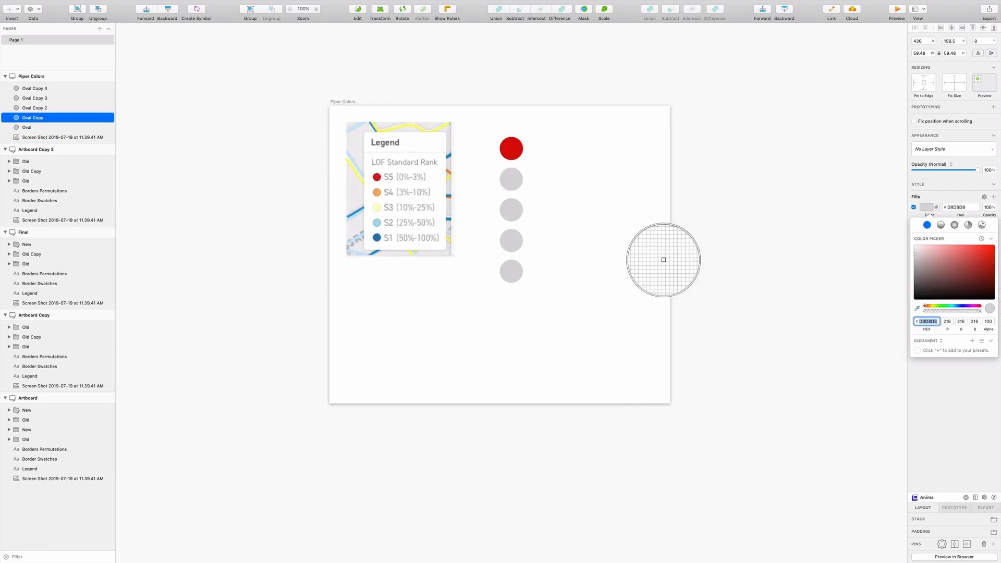
pyautogui.click(377, 192)
# Fill the third circle with the S3 yellow and the fourth with the S2 light blue, both sampled from the legend.
pyautogui.click(510, 210)
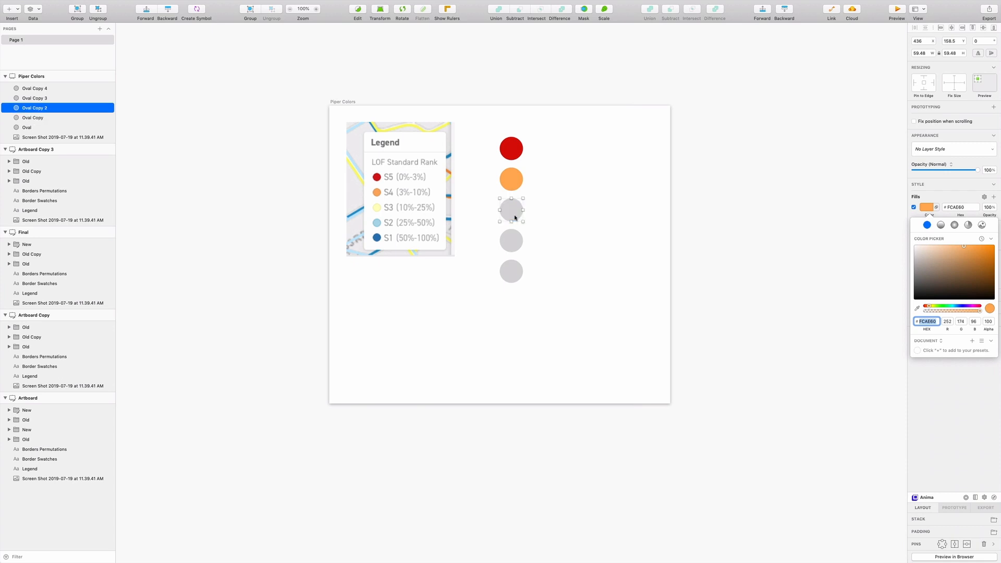
pyautogui.click(917, 308)
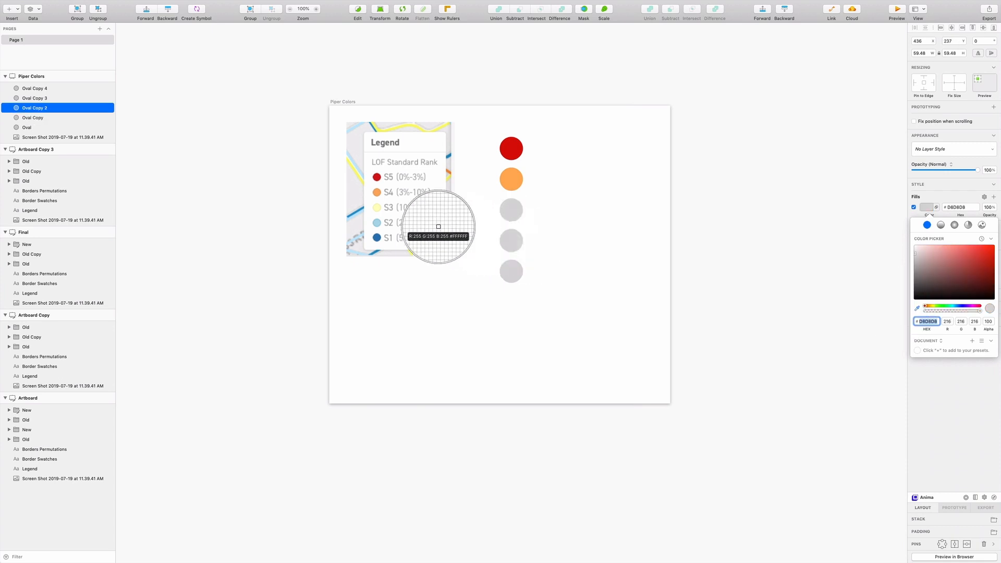
pyautogui.click(376, 206)
pyautogui.click(511, 241)
pyautogui.click(917, 308)
pyautogui.click(376, 223)
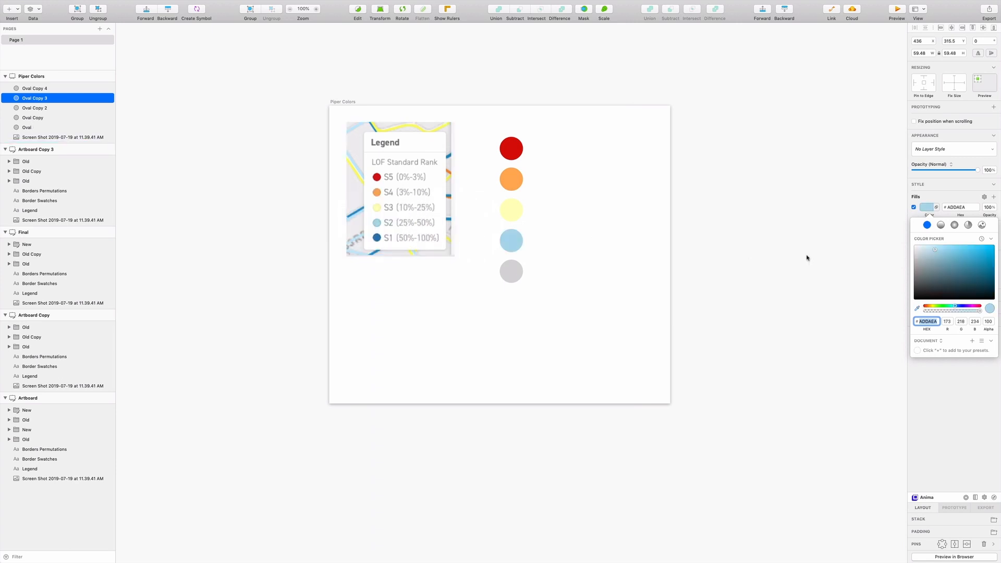
# Fill the bottom circle with the S1 dark blue sampled from the legend screenshot.
pyautogui.click(511, 268)
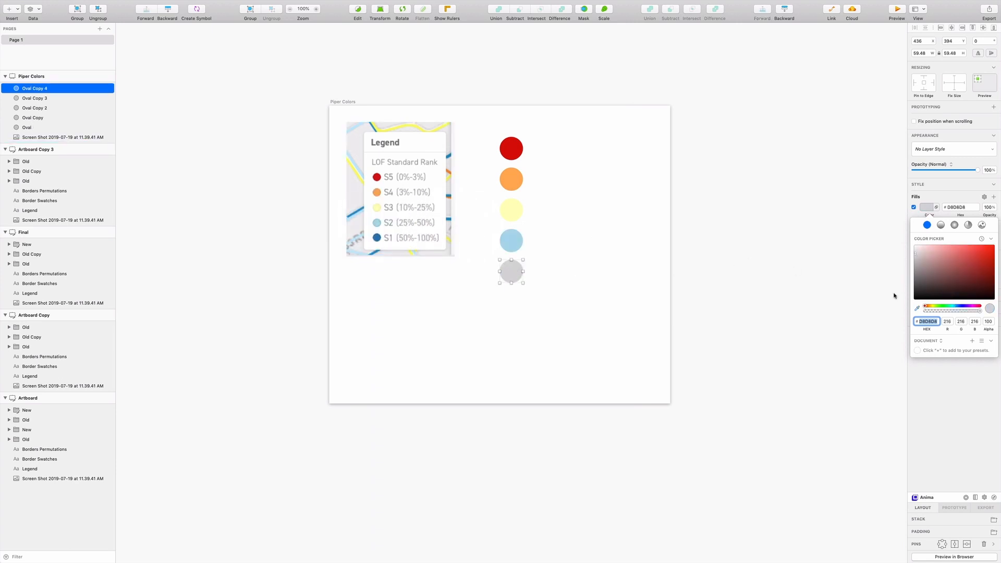
pyautogui.click(917, 308)
pyautogui.click(376, 238)
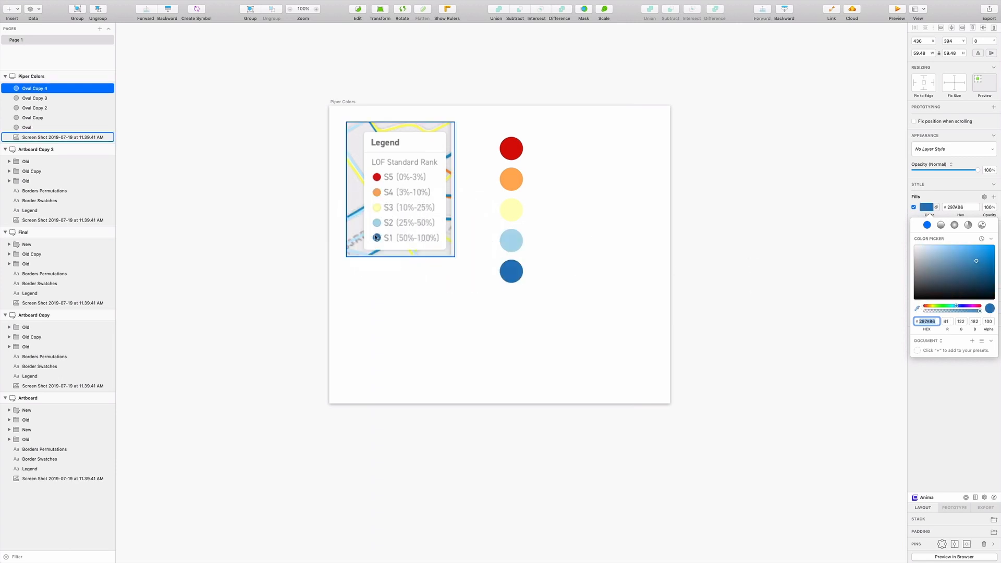
pyautogui.click(628, 238)
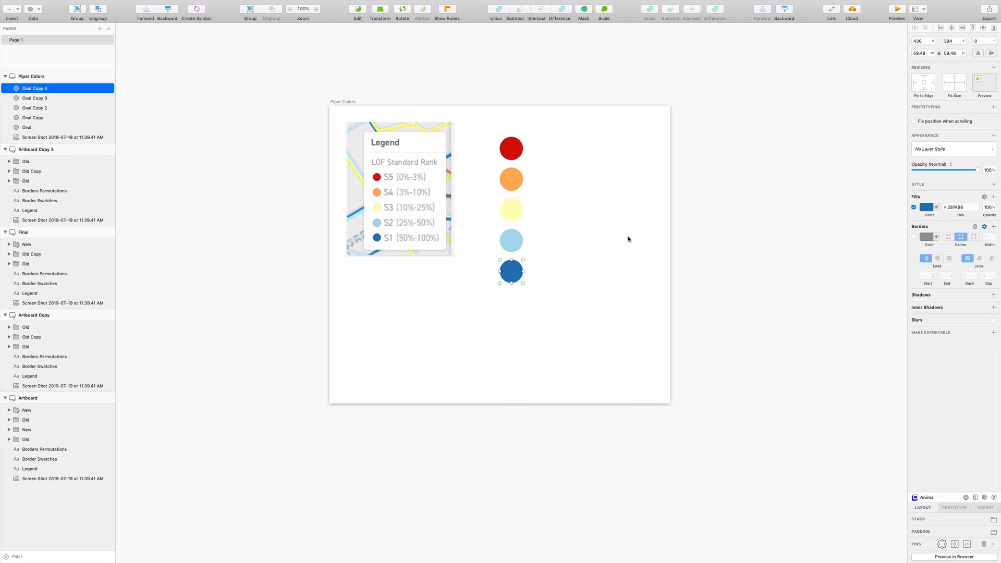
pyautogui.click(620, 234)
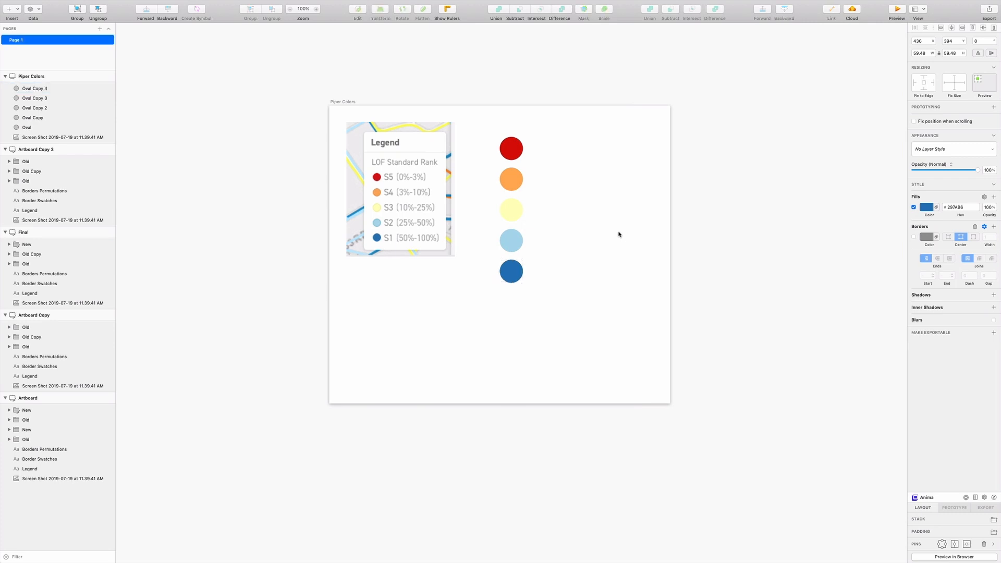
# Group the five colored circles and name the group 1.
pyautogui.click(511, 149)
pyautogui.keyDown('shift'); pyautogui.click(511, 179); pyautogui.keyUp('shift')
pyautogui.keyDown('shift'); pyautogui.click(512, 211); pyautogui.keyUp('shift')
pyautogui.keyDown('shift'); pyautogui.click(511, 241); pyautogui.keyUp('shift')
pyautogui.keyDown('shift'); pyautogui.click(511, 271); pyautogui.keyUp('shift')
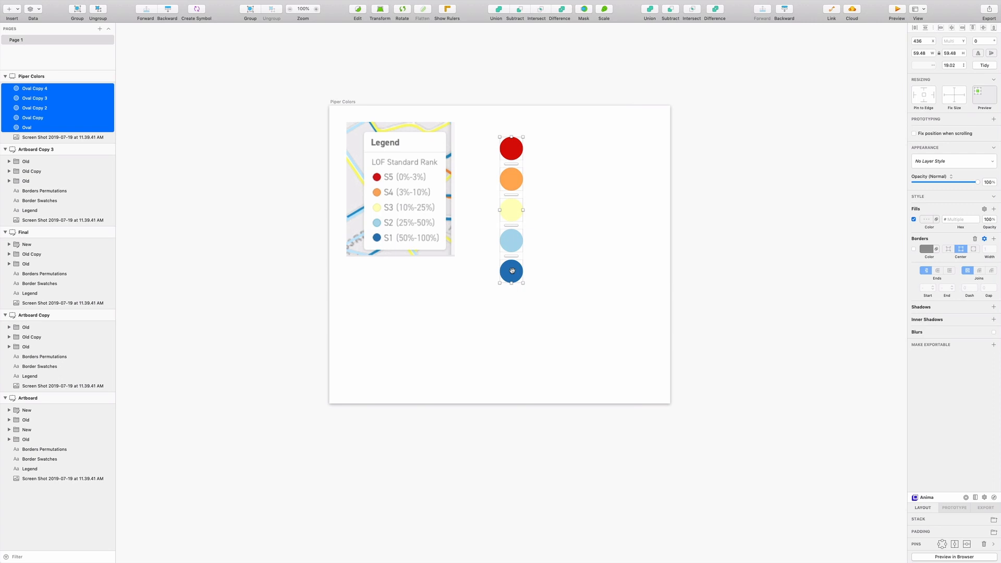
pyautogui.rightClick(52, 101)
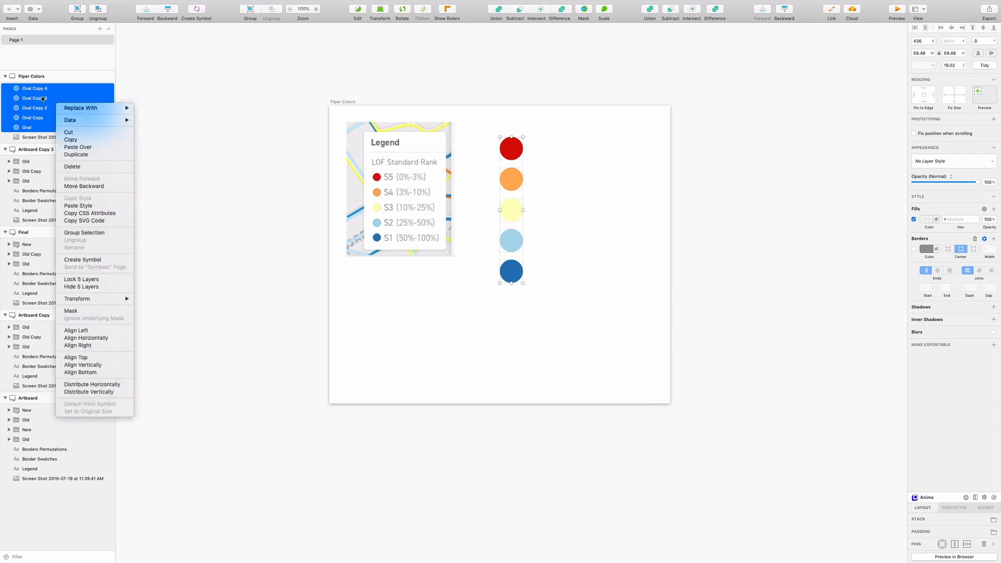
pyautogui.click(82, 233)
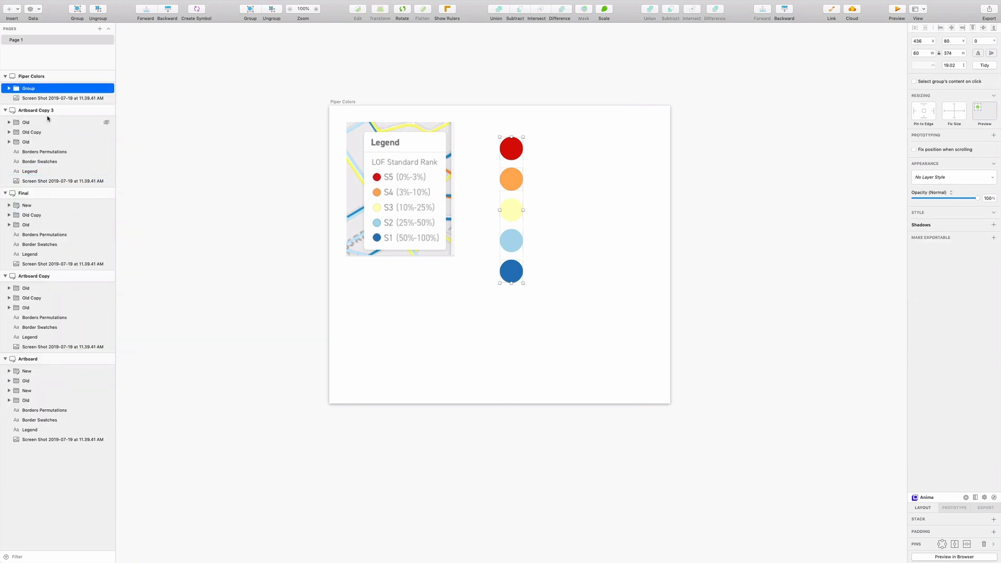
pyautogui.doubleClick(30, 88)
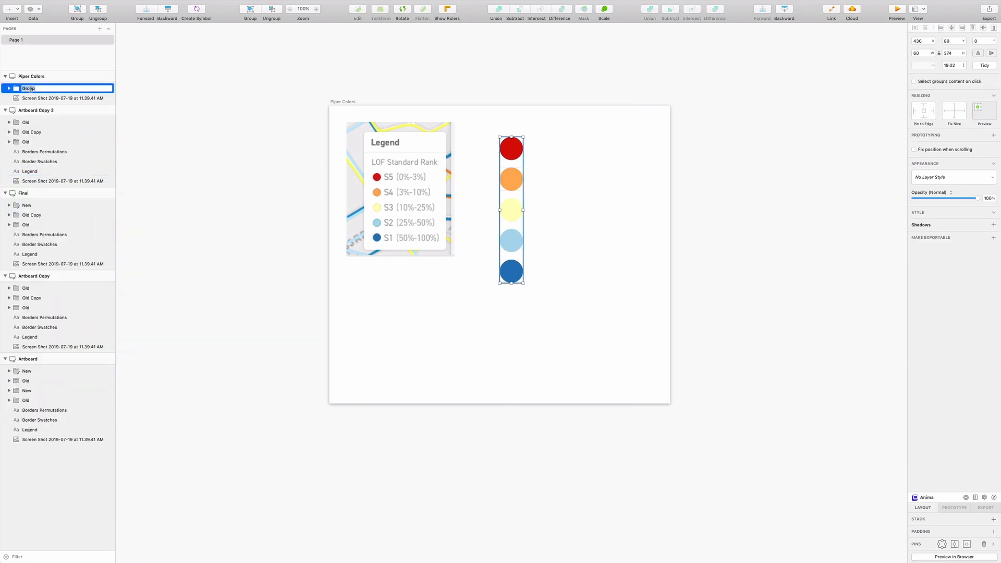
pyautogui.write('1')
pyautogui.press('Return')
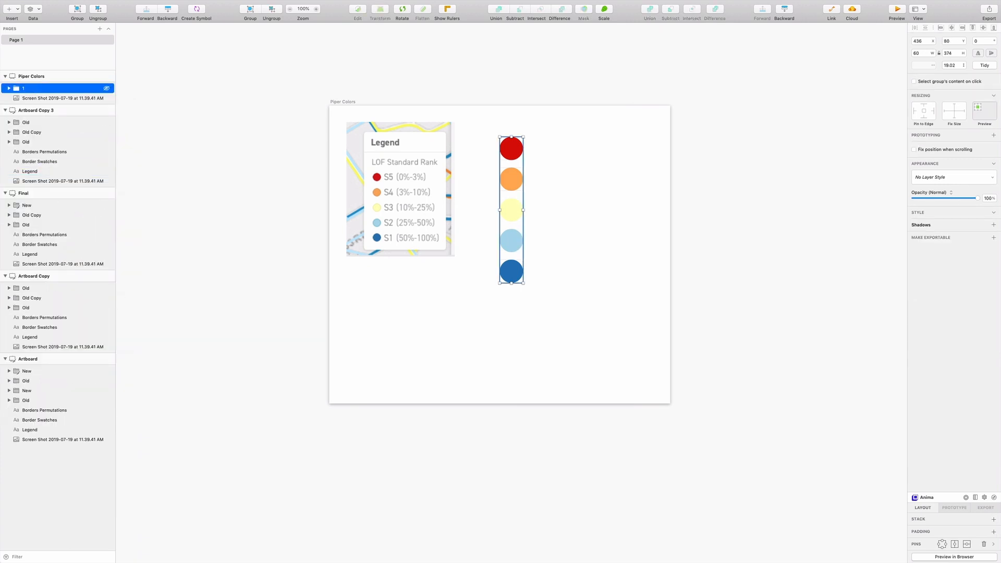
# Duplicate group 1 sideways to make five evenly spaced columns of colored circles.
pyautogui.rightClick(38, 89)
pyautogui.click(54, 127)
pyautogui.moveTo(509, 184); pyautogui.dragTo(628, 186)
pyautogui.click(595, 321)
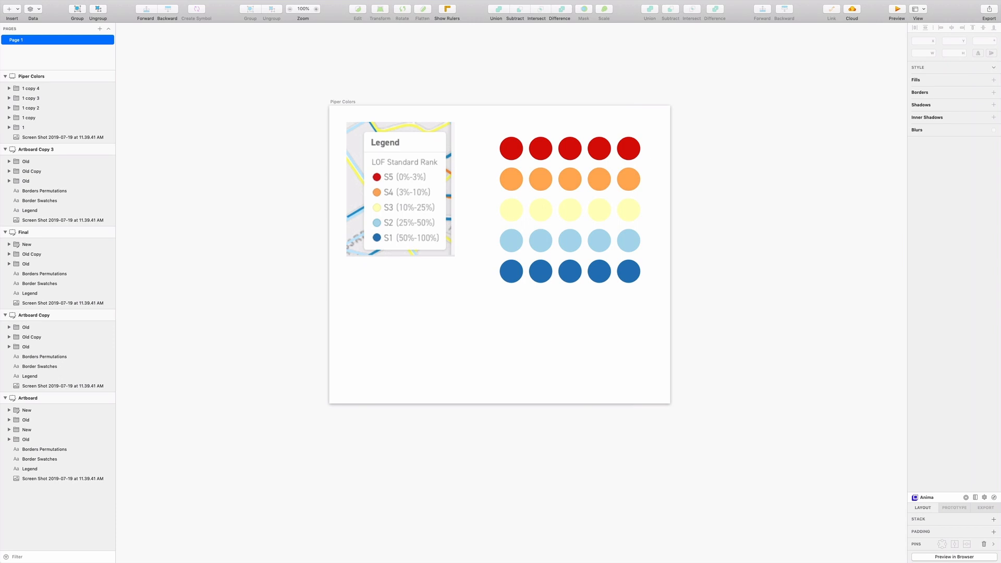
# Inspect the fill color of each circle in the first column, from the red one down to the dark blue one.
pyautogui.click(511, 151)
pyautogui.click(601, 118)
pyautogui.doubleClick(512, 153)
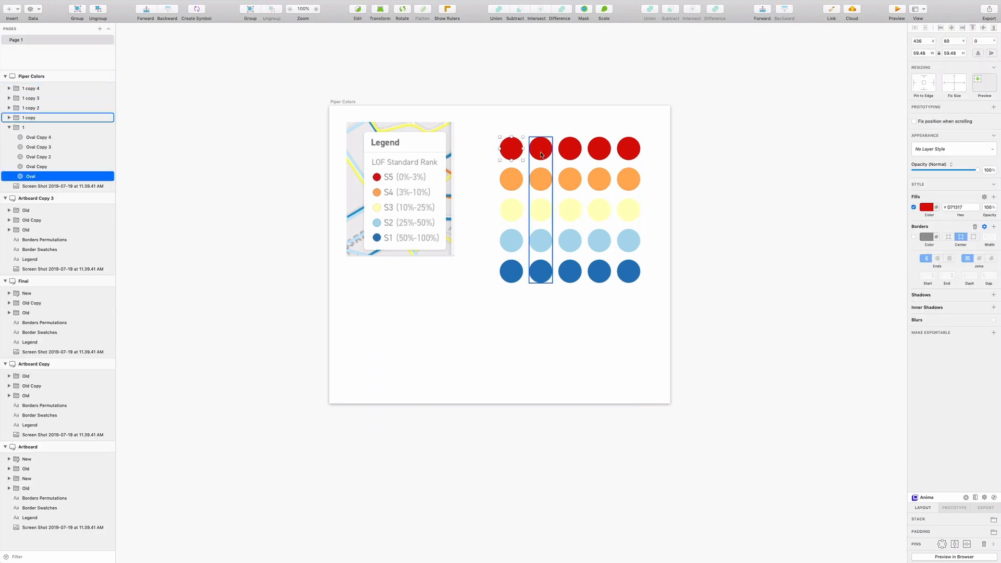
pyautogui.click(515, 185)
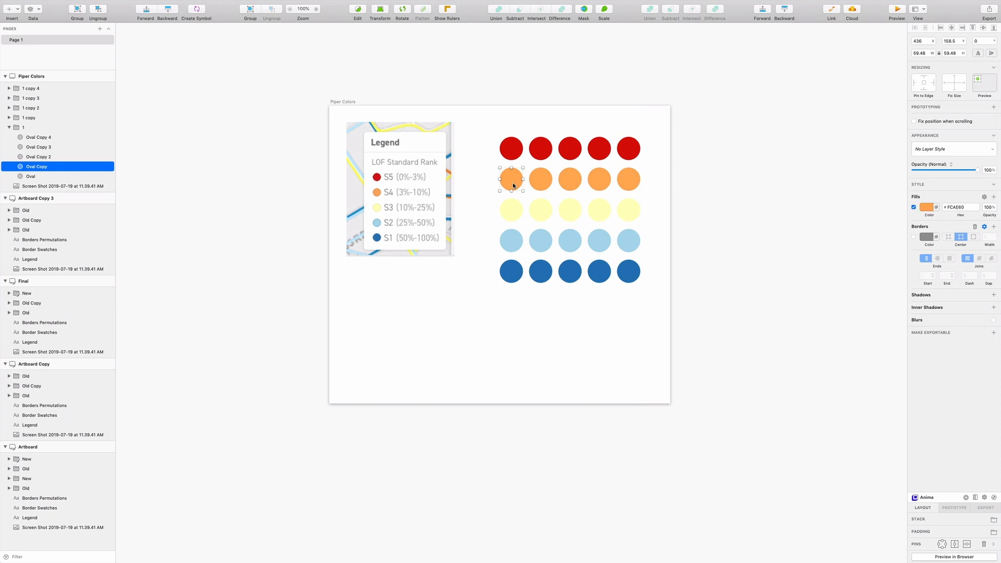
pyautogui.click(511, 209)
pyautogui.click(514, 240)
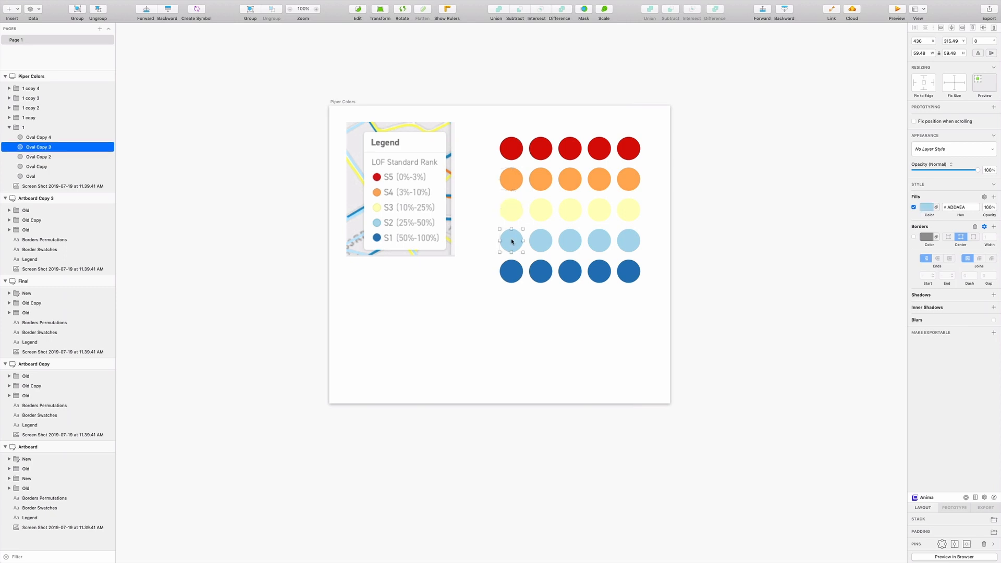
pyautogui.click(513, 272)
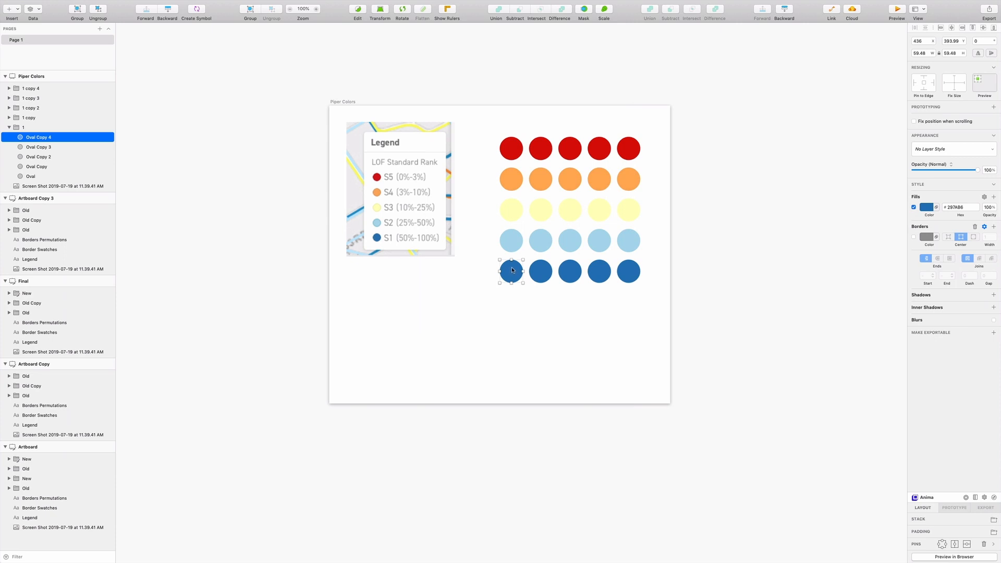
pyautogui.click(512, 148)
pyautogui.click(926, 207)
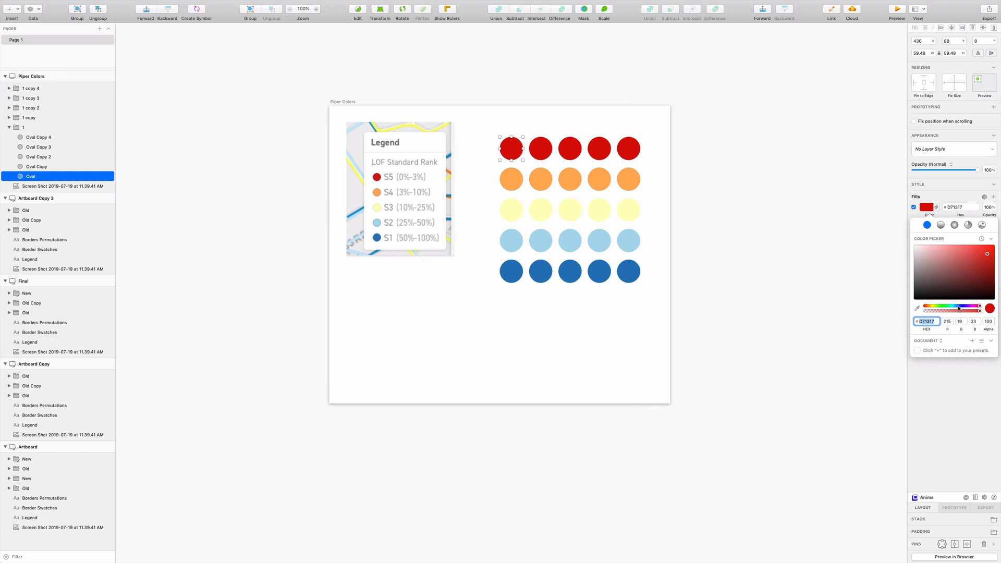
# Add the text label "Border Colors" below the legend screenshot and align it near the artboard's left side.
pyautogui.click(11, 9)
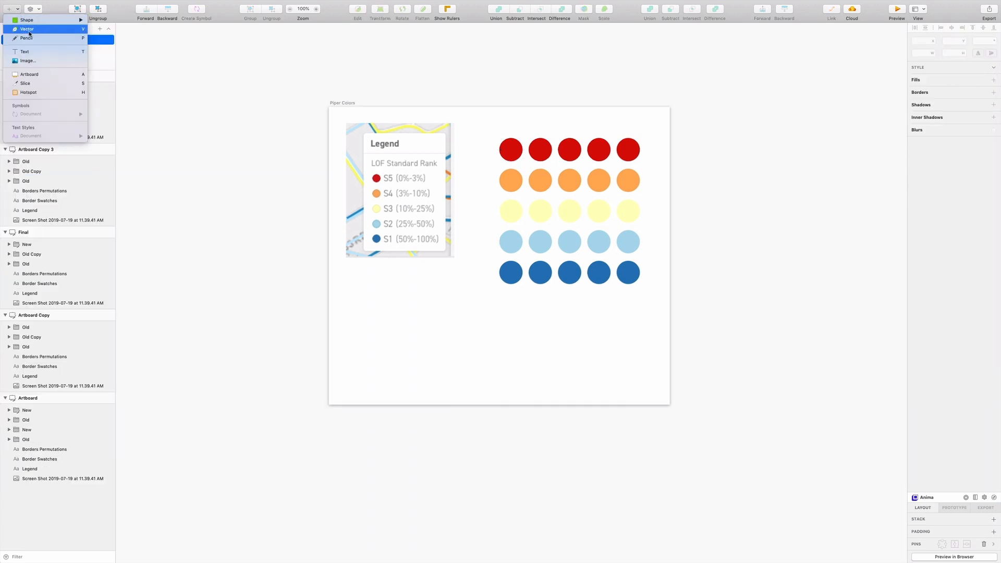
pyautogui.click(34, 53)
pyautogui.moveTo(373, 320); pyautogui.dragTo(463, 352)
pyautogui.write('Border Color')
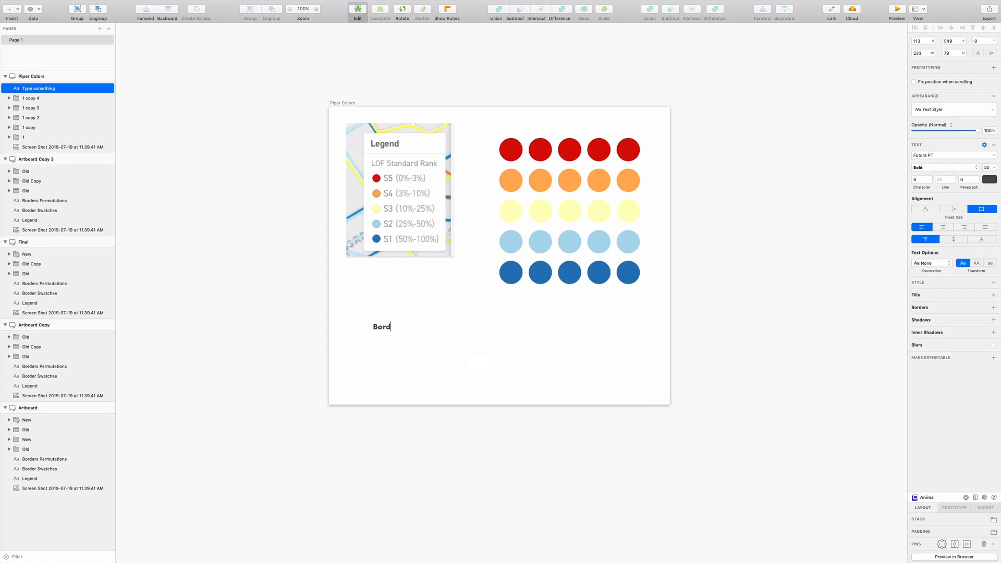
pyautogui.write('s')
pyautogui.press('Escape')
pyautogui.moveTo(411, 327); pyautogui.dragTo(387, 330)
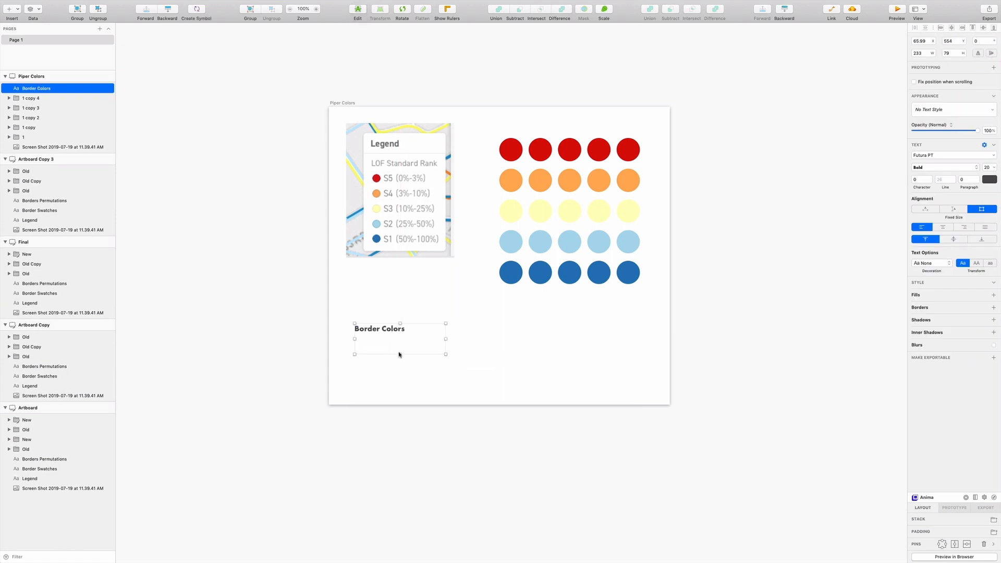
pyautogui.click(469, 351)
pyautogui.click(514, 148)
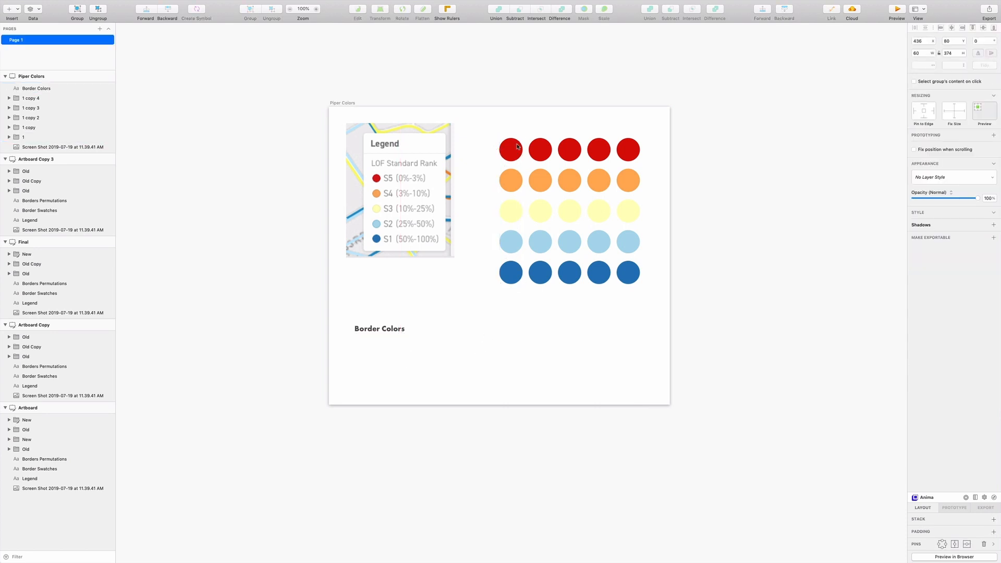
# Duplicate the row of five red circles beneath the Border Colors label and replace their fills with 1-wide borders.
pyautogui.keyDown('super'); pyautogui.click(515, 145); pyautogui.keyUp('super')
pyautogui.keyDown('shift'); pyautogui.keyDown('super'); pyautogui.click(541, 149); pyautogui.keyUp('super'); pyautogui.keyUp('shift')
pyautogui.keyDown('shift'); pyautogui.keyDown('super'); pyautogui.click(570, 150); pyautogui.keyUp('super'); pyautogui.keyUp('shift')
pyautogui.keyDown('shift'); pyautogui.keyDown('super'); pyautogui.click(600, 151); pyautogui.keyUp('super'); pyautogui.keyUp('shift')
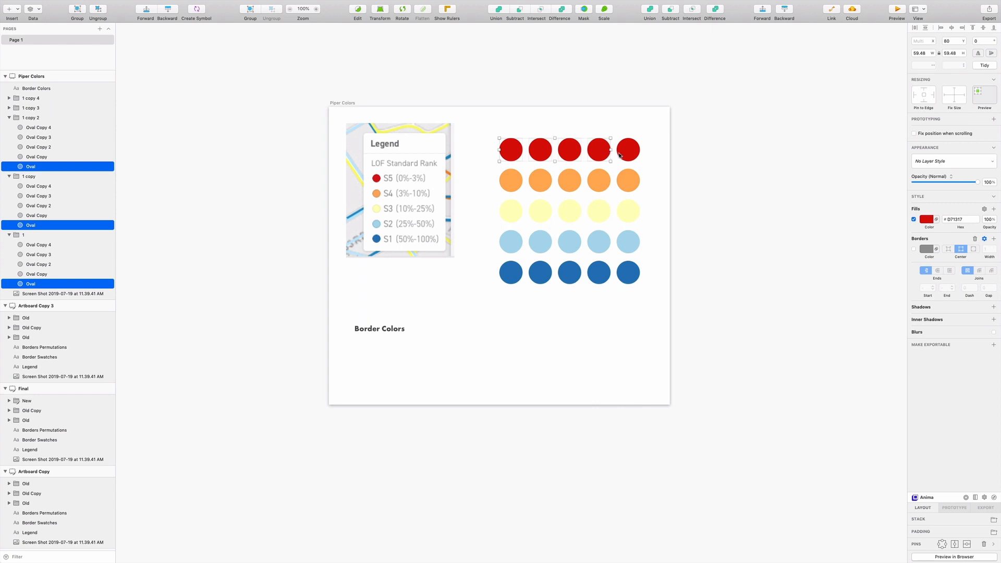
pyautogui.keyDown('shift'); pyautogui.keyDown('super'); pyautogui.click(631, 152); pyautogui.keyUp('super'); pyautogui.keyUp('shift')
pyautogui.moveTo(632, 158); pyautogui.dragTo(491, 361)
pyautogui.click(914, 219)
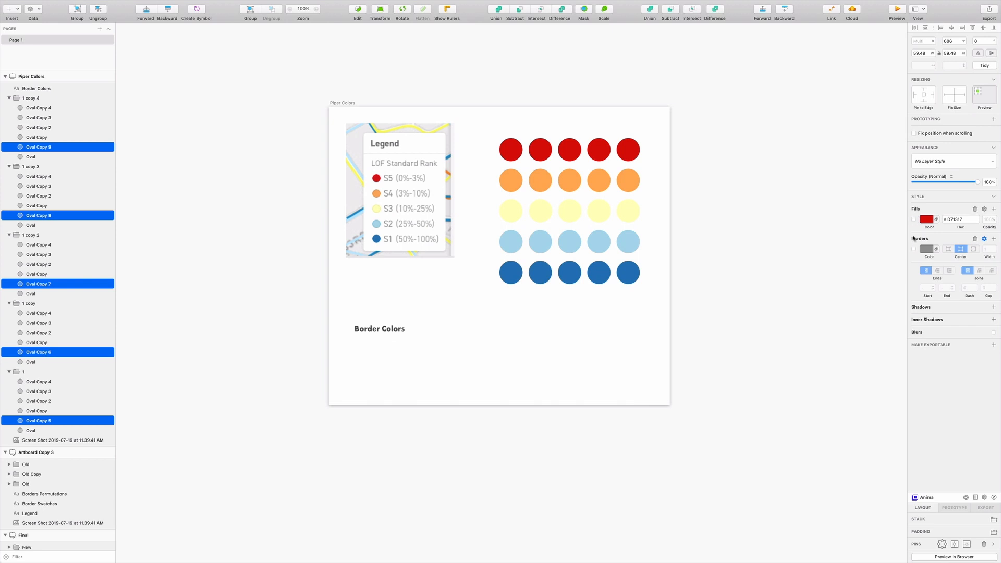
pyautogui.click(914, 248)
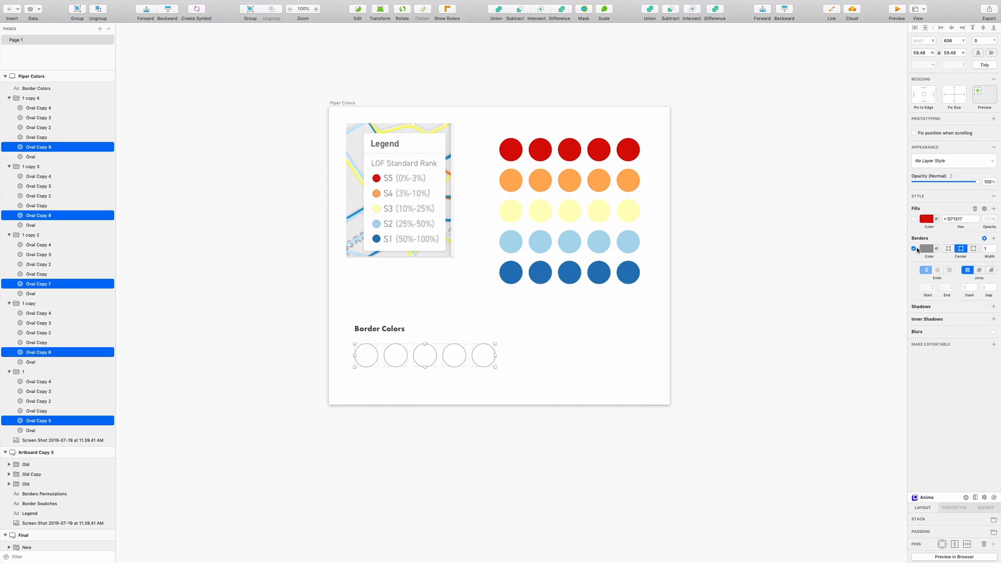
# Give the red circle in the first column a dark green #418747 border with a width of 4.
pyautogui.click(515, 130)
pyautogui.click(513, 148)
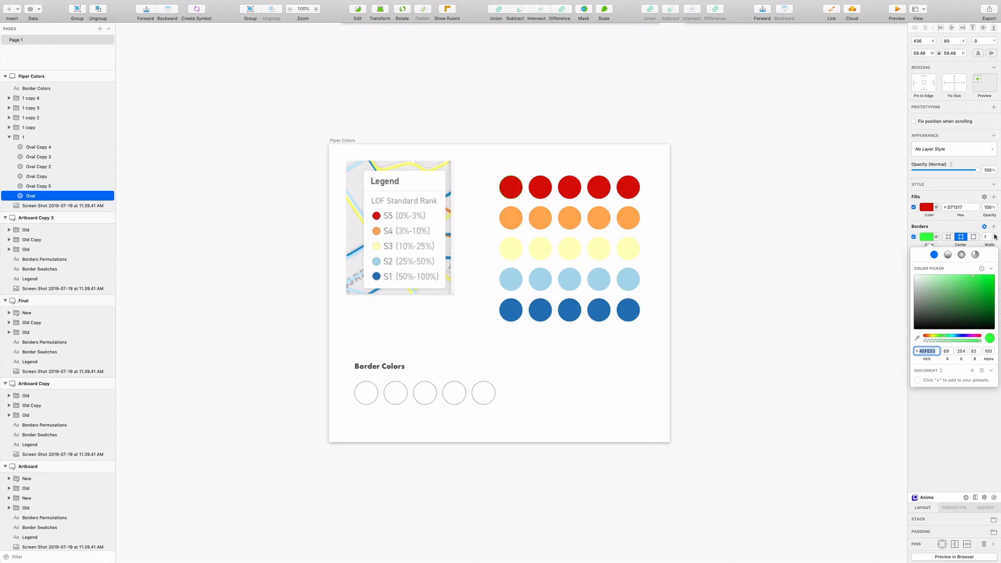
pyautogui.click(994, 236)
pyautogui.click(994, 236)
pyautogui.click(994, 236)
pyautogui.moveTo(972, 328); pyautogui.dragTo(954, 298)
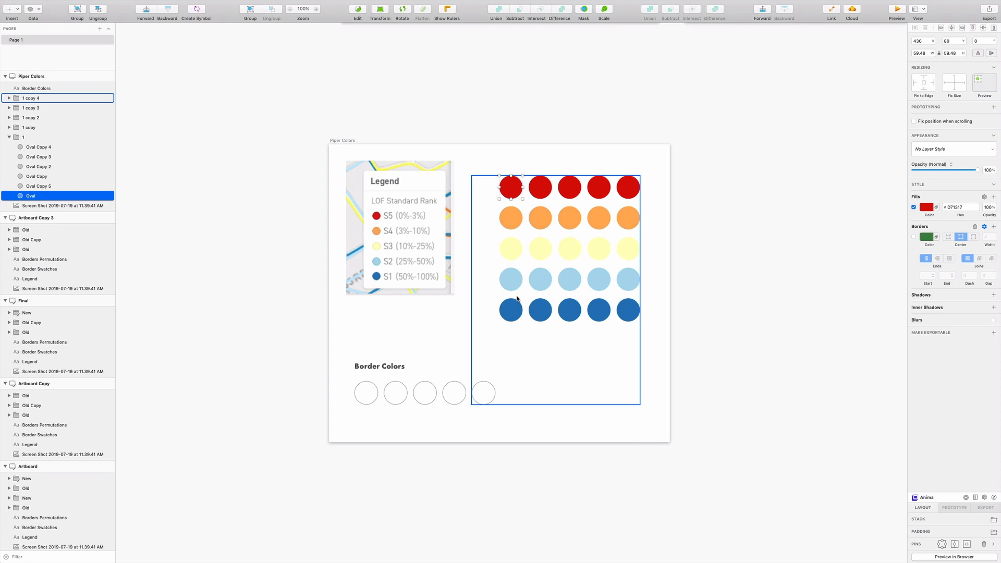
pyautogui.click(626, 266)
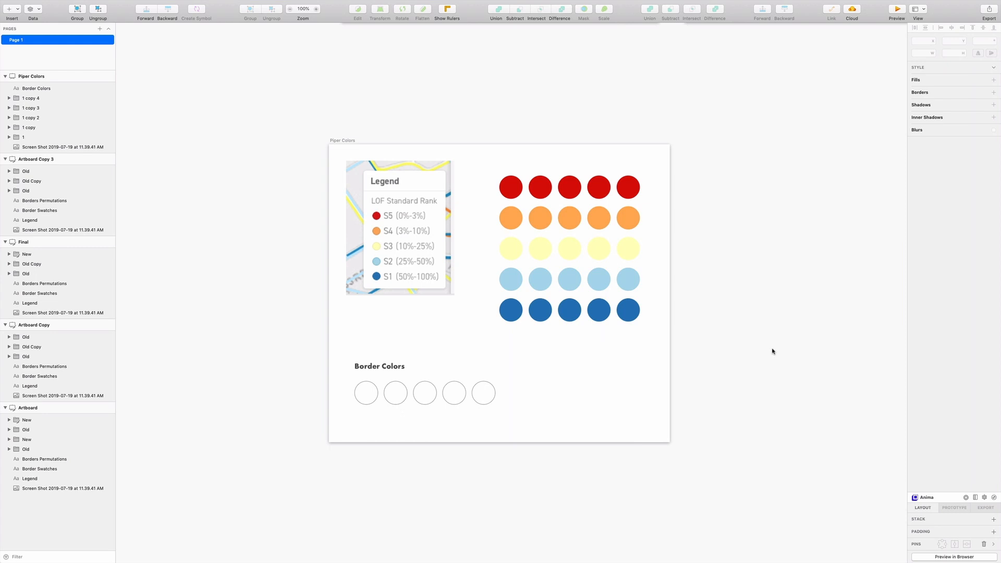
pyautogui.click(510, 186)
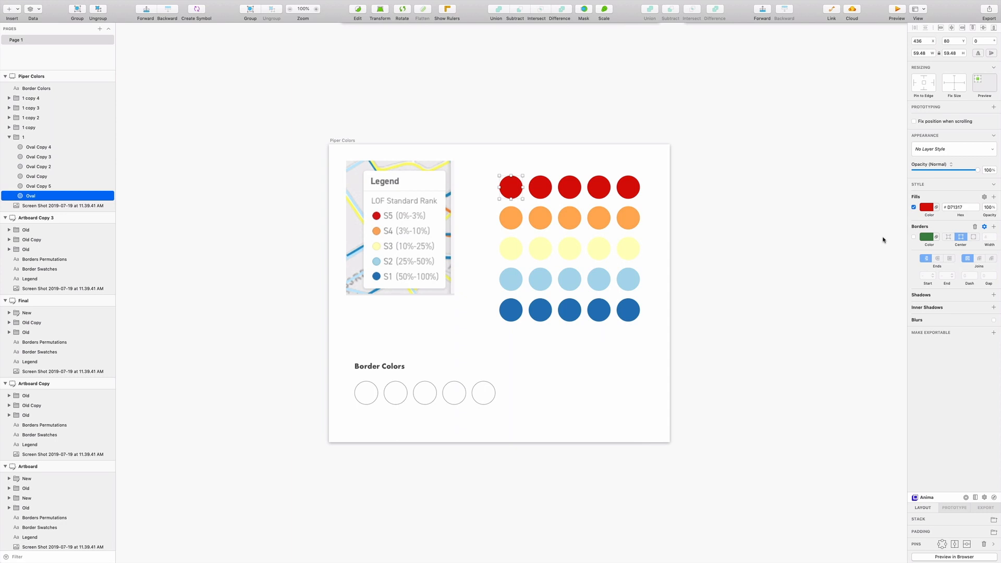
pyautogui.click(913, 236)
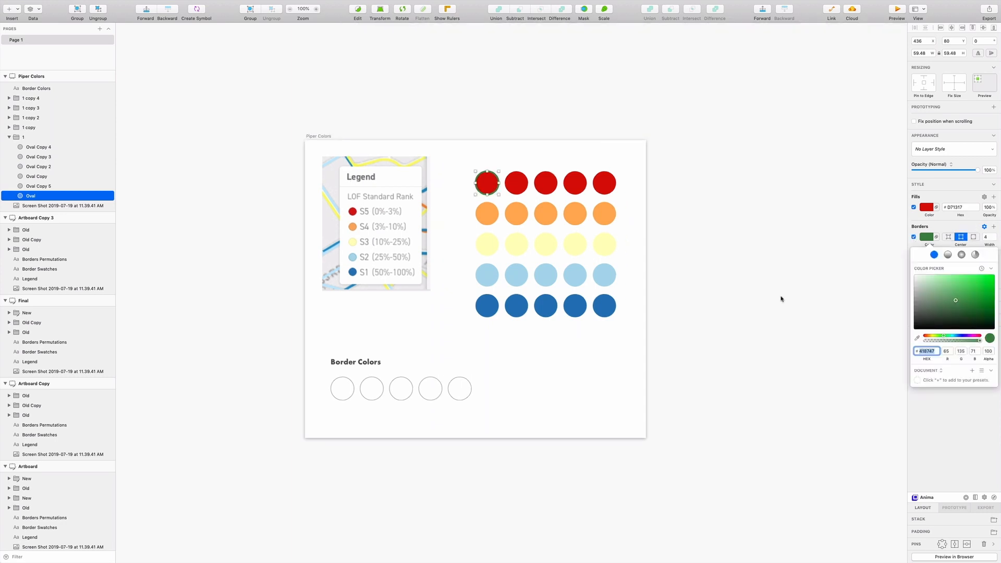
# Paste the red circle's green border onto the orange circle in the first column.
pyautogui.click(490, 217)
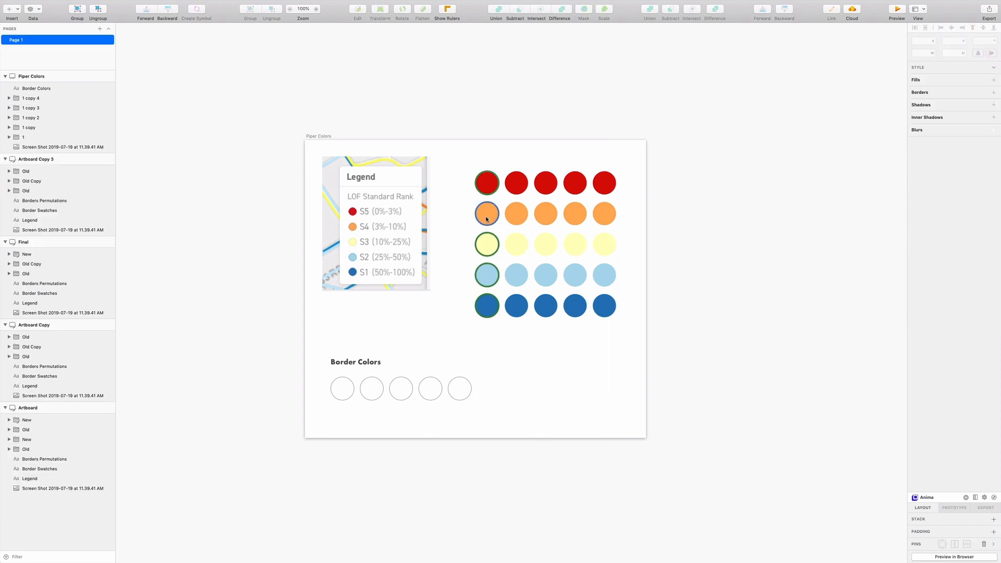
pyautogui.rightClick(925, 238)
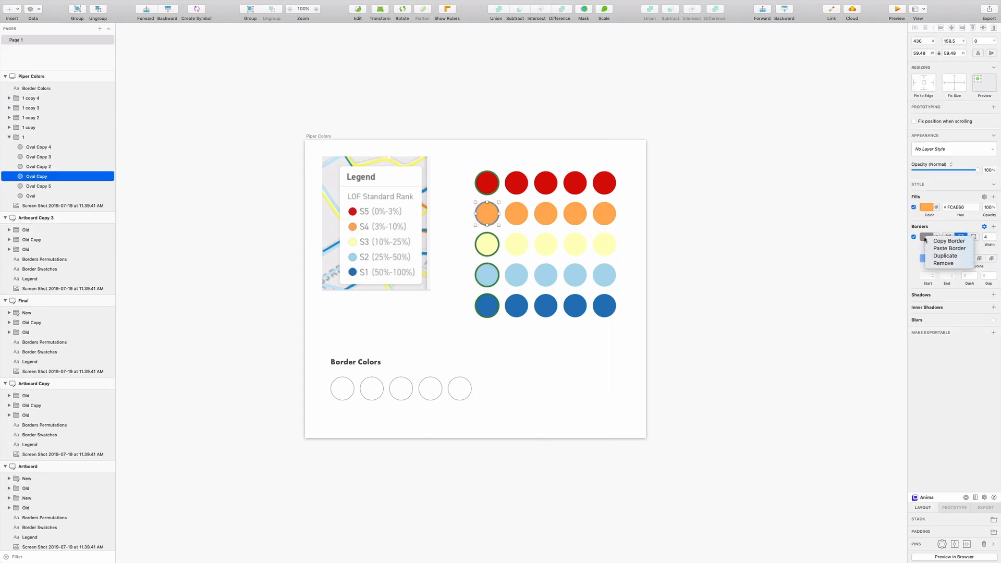
pyautogui.click(931, 252)
pyautogui.click(696, 248)
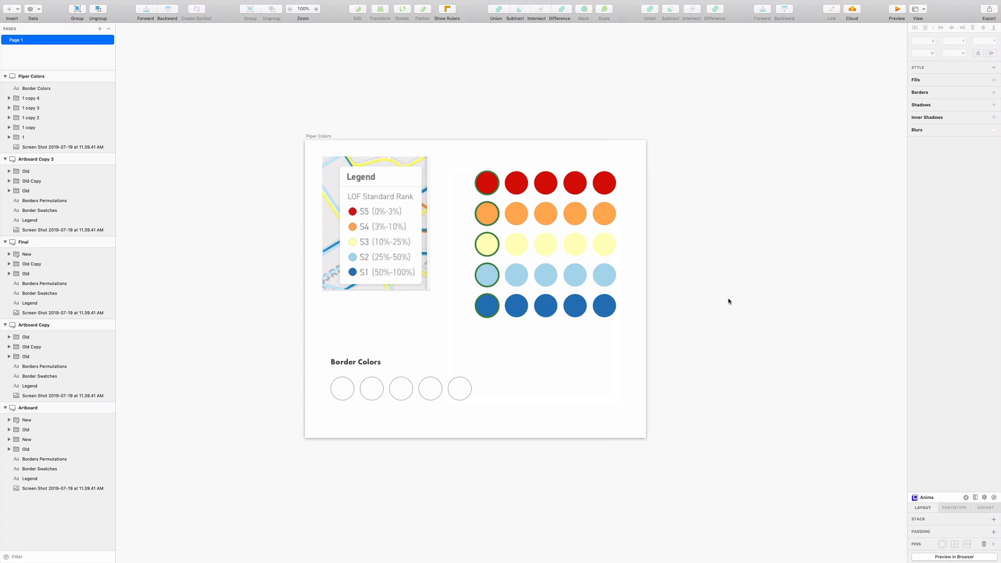
# Change the border color of all five circles in the first column to mint green #62F6BE.
pyautogui.keyDown('super'); pyautogui.click(487, 183); pyautogui.keyUp('super')
pyautogui.keyDown('super'); pyautogui.click(488, 210); pyautogui.keyUp('super')
pyautogui.keyDown('super'); pyautogui.click(484, 245); pyautogui.keyUp('super')
pyautogui.keyDown('super'); pyautogui.click(486, 273); pyautogui.keyUp('super')
pyautogui.keyDown('super'); pyautogui.click(488, 285); pyautogui.keyUp('super')
pyautogui.click(926, 249)
pyautogui.scroll(-1, 732, 248)
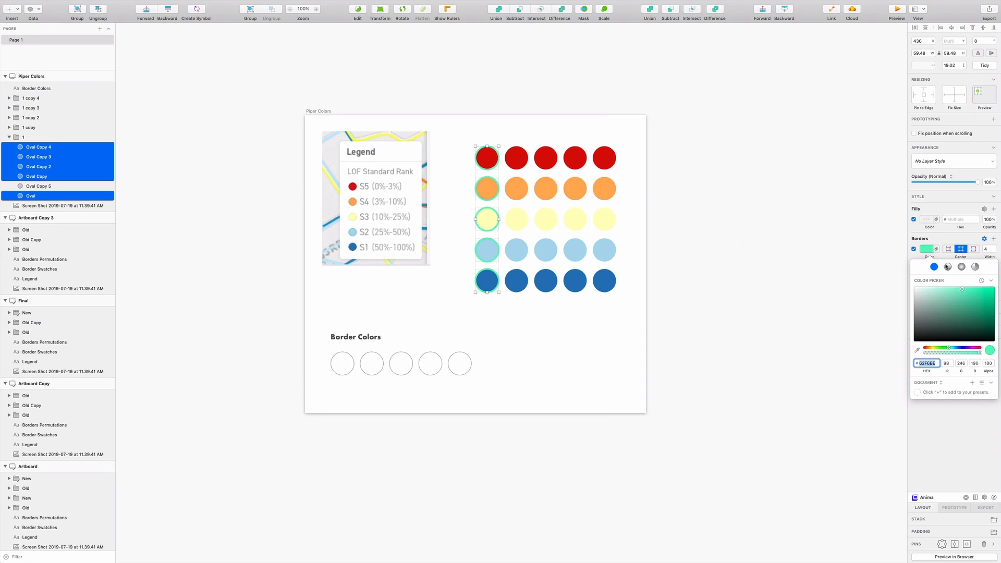
pyautogui.press('Escape')
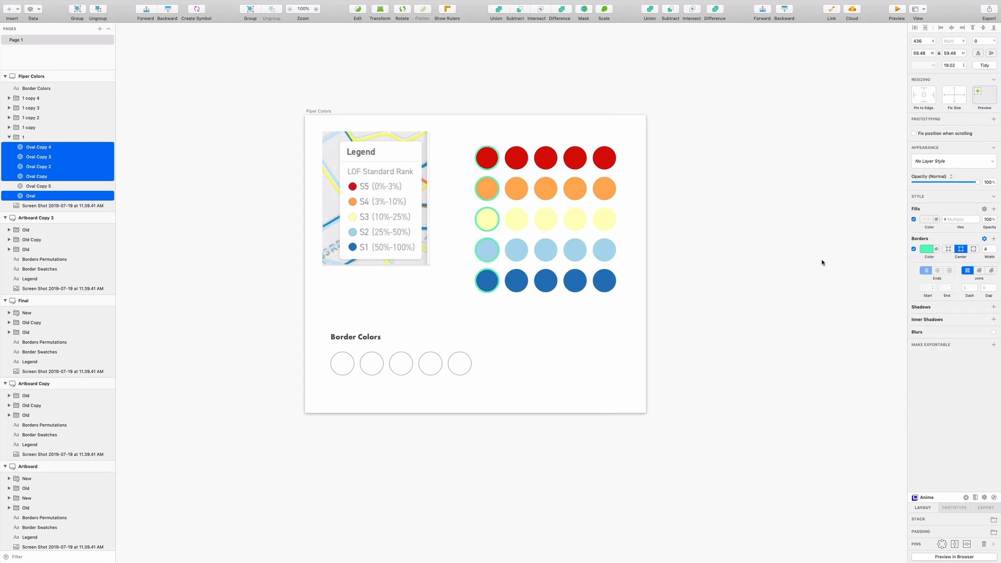
# Paste the first column's mint green border onto the first outlined circle under Border Colors.
pyautogui.press('Escape')
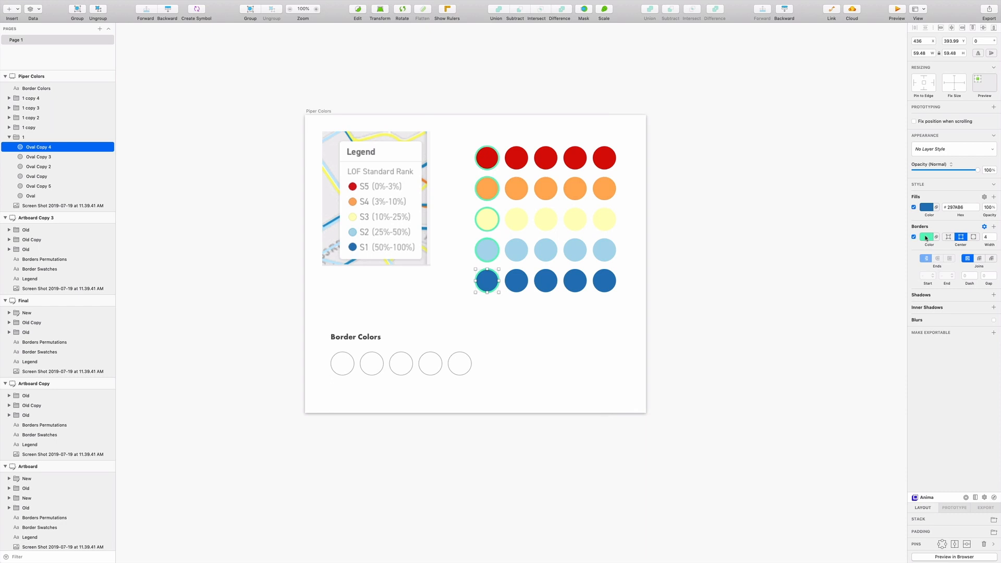
pyautogui.click(348, 375)
pyautogui.rightClick(928, 236)
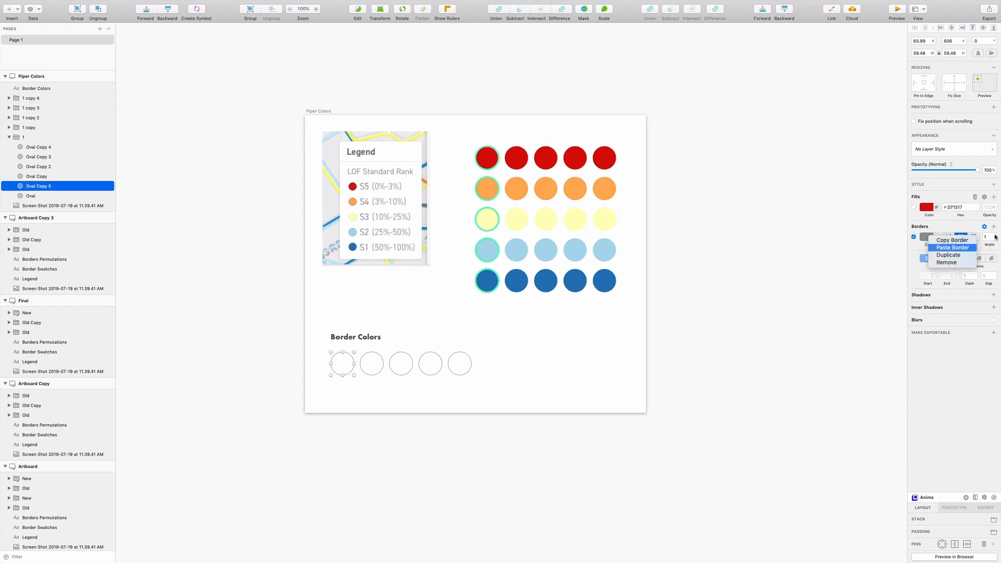
pyautogui.click(952, 248)
pyautogui.click(732, 295)
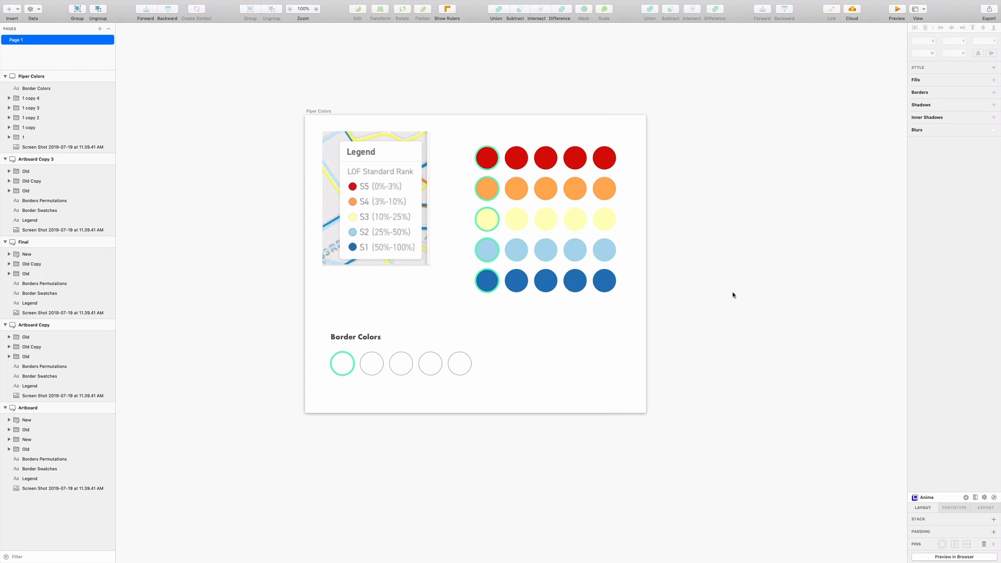
# Give the five circles in the second column a light purple #B494FF border with a width of 4.
pyautogui.scroll(2, 728, 294)
pyautogui.scroll(-2, 701, 197)
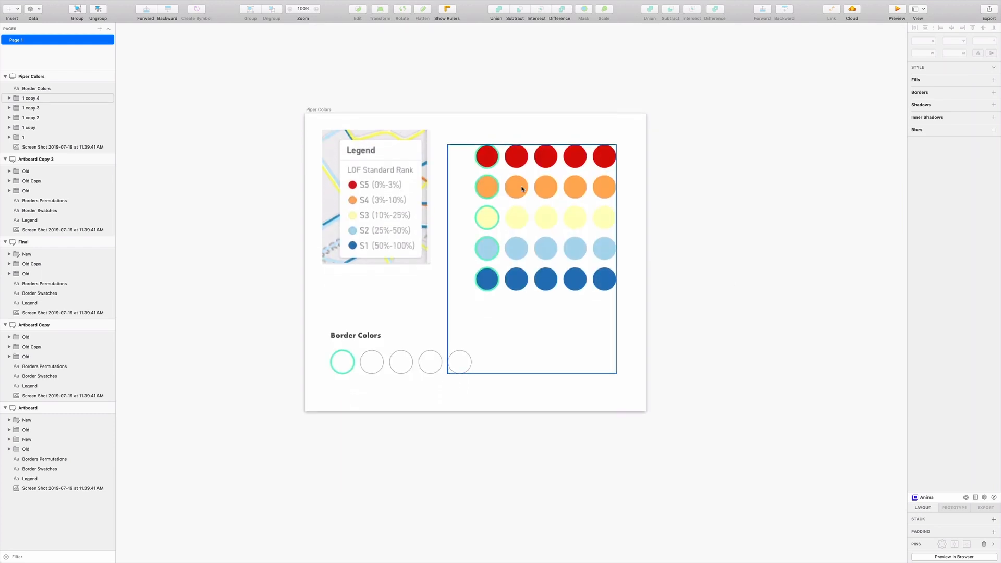
pyautogui.keyDown('super'); pyautogui.click(517, 160); pyautogui.keyUp('super')
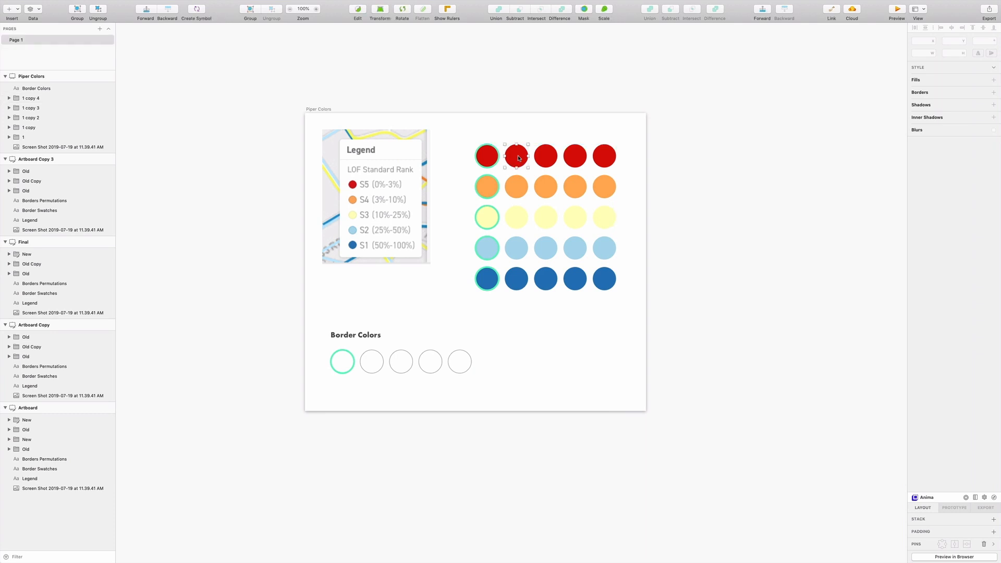
pyautogui.keyDown('super'); pyautogui.click(519, 192); pyautogui.keyUp('super')
pyautogui.keyDown('super'); pyautogui.click(516, 217); pyautogui.keyUp('super')
pyautogui.keyDown('super'); pyautogui.click(517, 248); pyautogui.keyUp('super')
pyautogui.keyDown('super'); pyautogui.click(516, 279); pyautogui.keyUp('super')
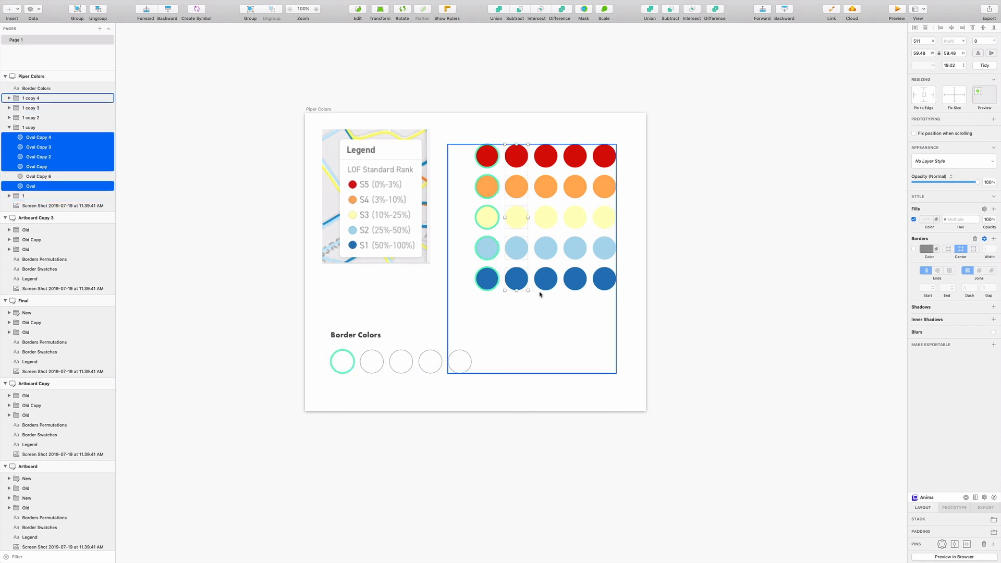
pyautogui.click(925, 248)
pyautogui.moveTo(974, 288)
pyautogui.mouseDown()
pyautogui.moveTo(961, 287)
pyautogui.moveTo(971, 287)
pyautogui.mouseUp()
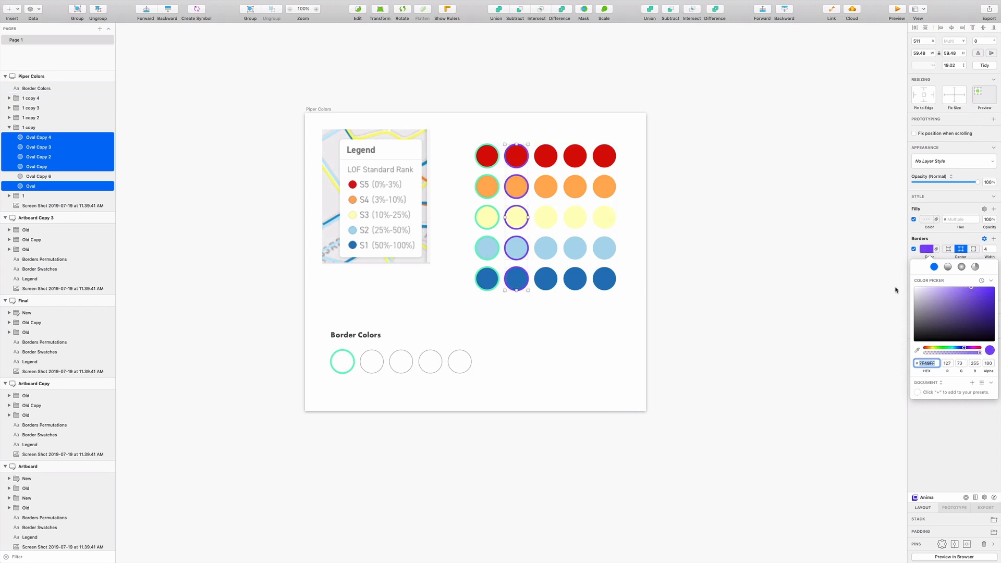
pyautogui.moveTo(970, 287); pyautogui.dragTo(947, 287)
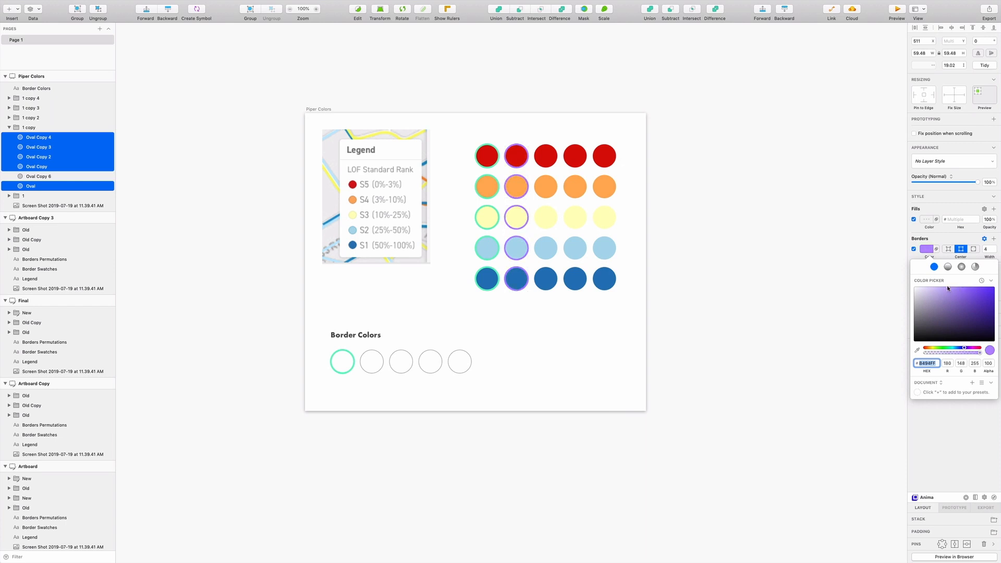
pyautogui.click(775, 272)
# Paste the second column's purple border onto the second outlined circle under Border Colors.
pyautogui.scroll(1, 775, 272)
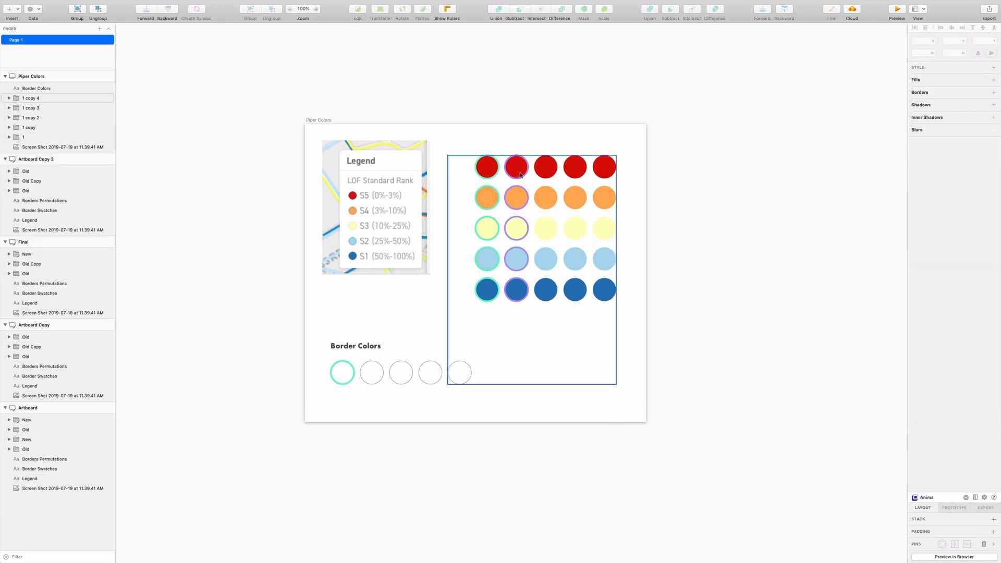
pyautogui.keyDown('super'); pyautogui.click(374, 364); pyautogui.keyUp('super')
pyautogui.press('super+alt+v')
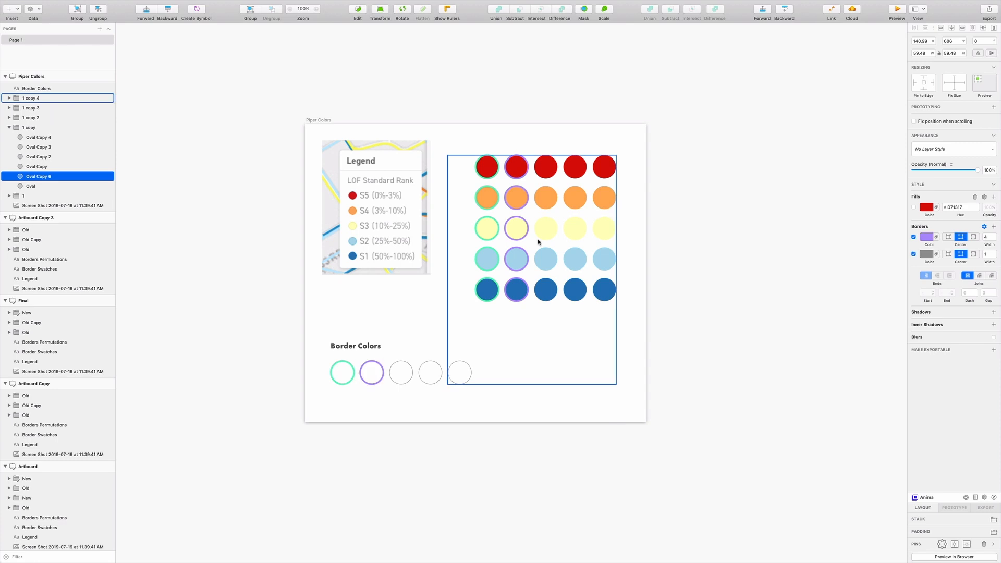
pyautogui.click(738, 262)
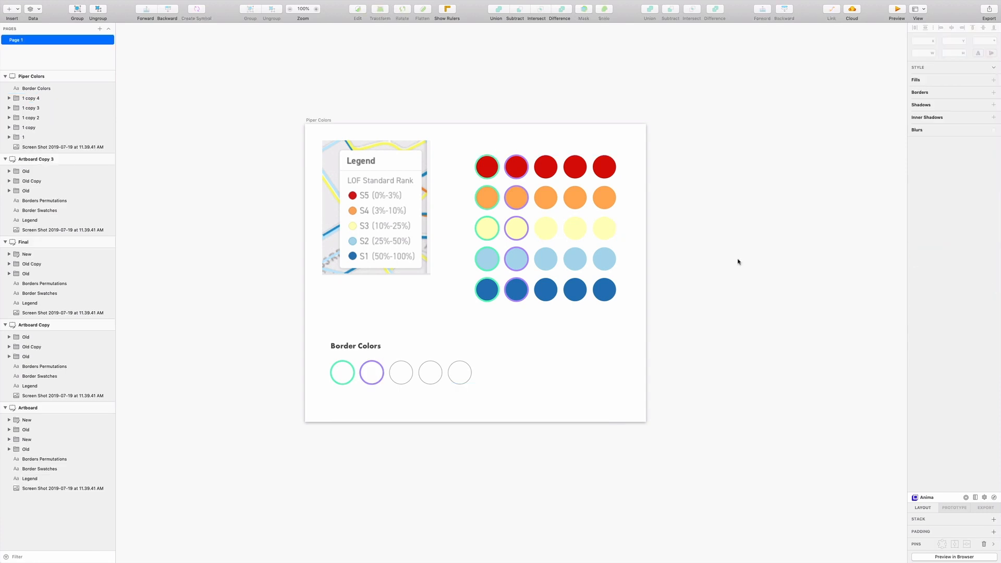
# Give the five circles in the third column a bright blue border, about #48C1FF, with a width of 4.
pyautogui.keyDown('super'); pyautogui.click(546, 172); pyautogui.keyUp('super')
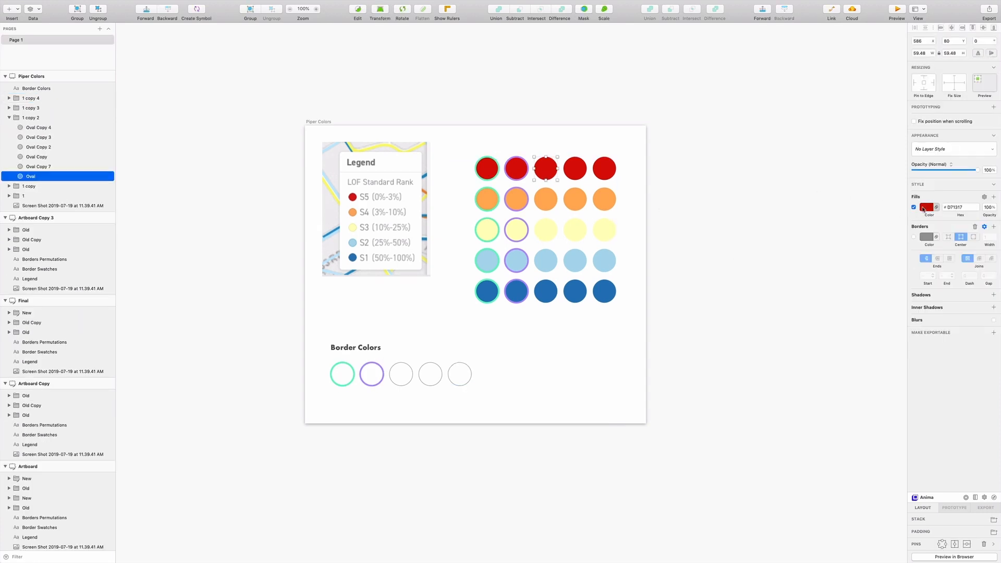
pyautogui.click(921, 210)
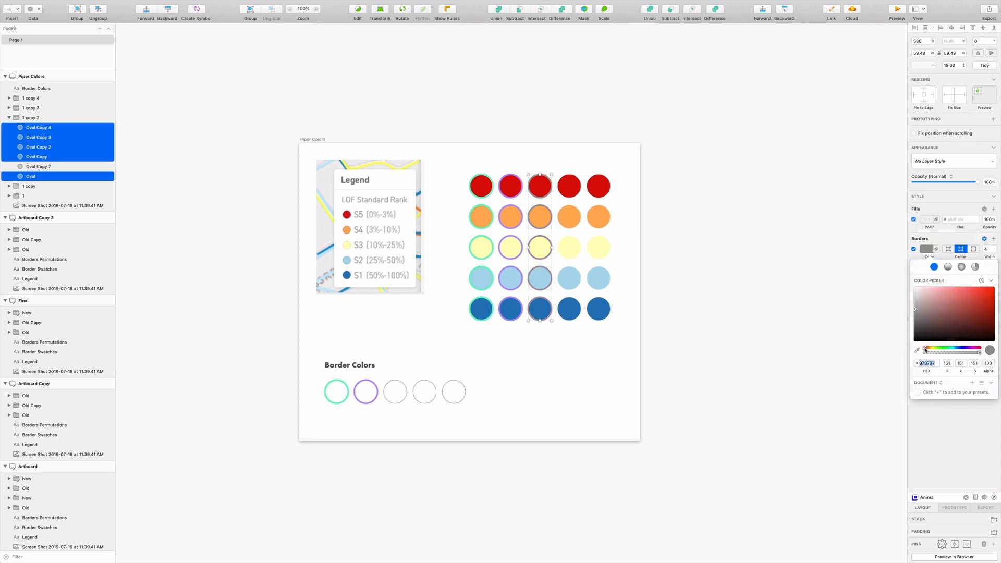
pyautogui.moveTo(926, 349); pyautogui.dragTo(955, 349)
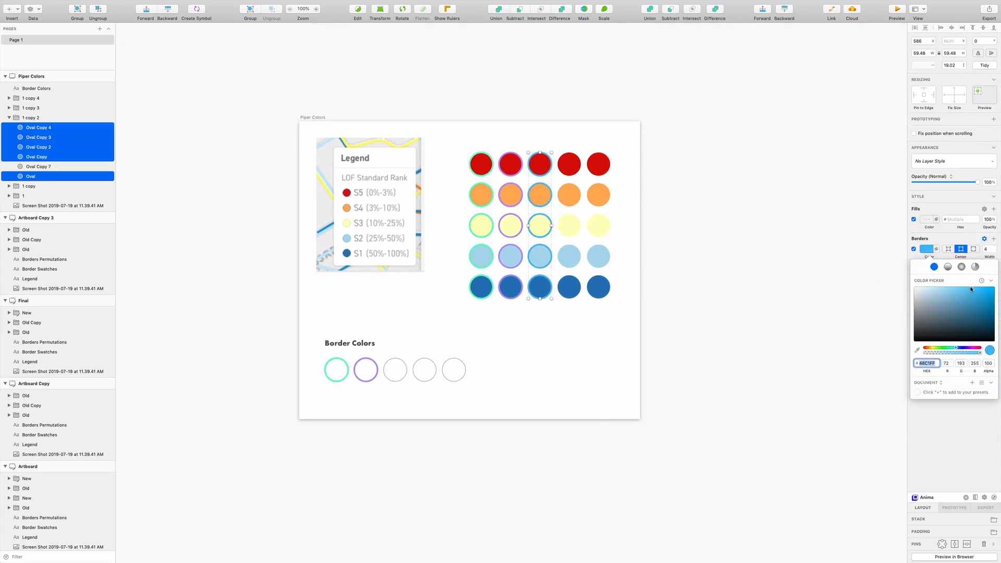
pyautogui.moveTo(970, 289); pyautogui.dragTo(971, 284)
pyautogui.press('Escape')
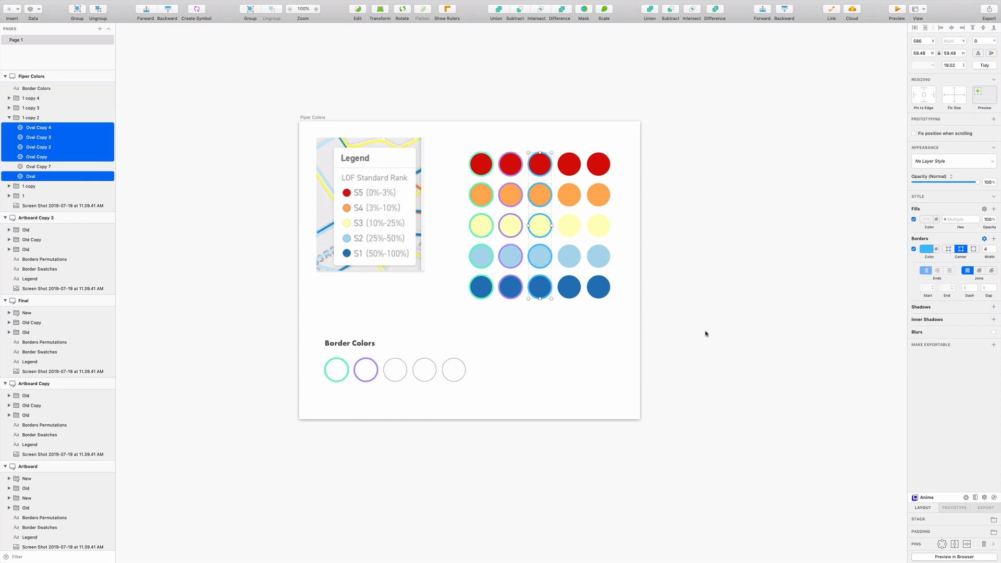
# Copy the third column's blue border and paste it onto the third outlined circle under Border Colors.
pyautogui.rightClick(922, 248)
pyautogui.click(932, 253)
pyautogui.click(395, 370)
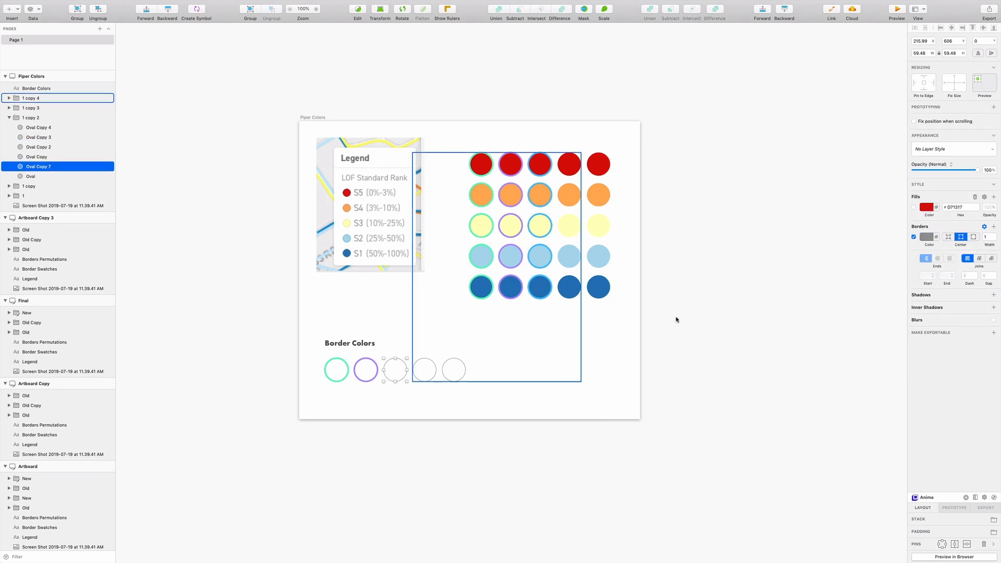
pyautogui.rightClick(926, 241)
pyautogui.click(935, 255)
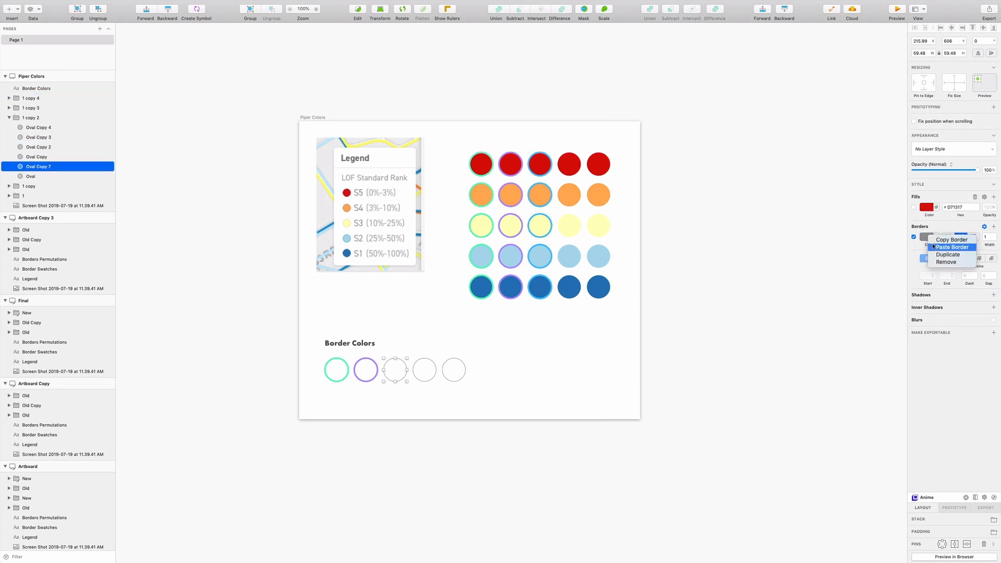
pyautogui.click(703, 336)
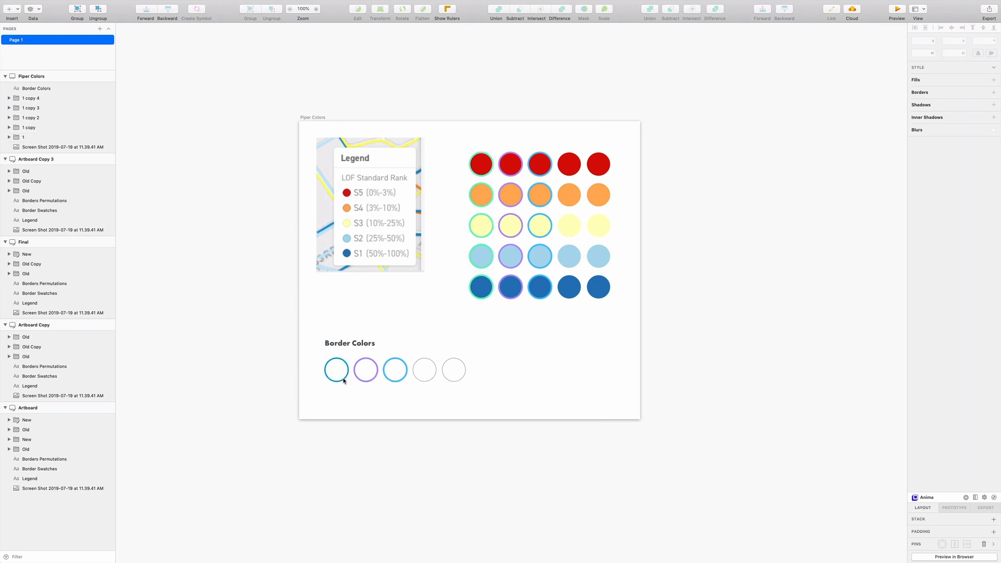
# Examine the border colors of the purple and blue outlined circles and where the blue sits in the color picker.
pyautogui.click(367, 381)
pyautogui.click(395, 381)
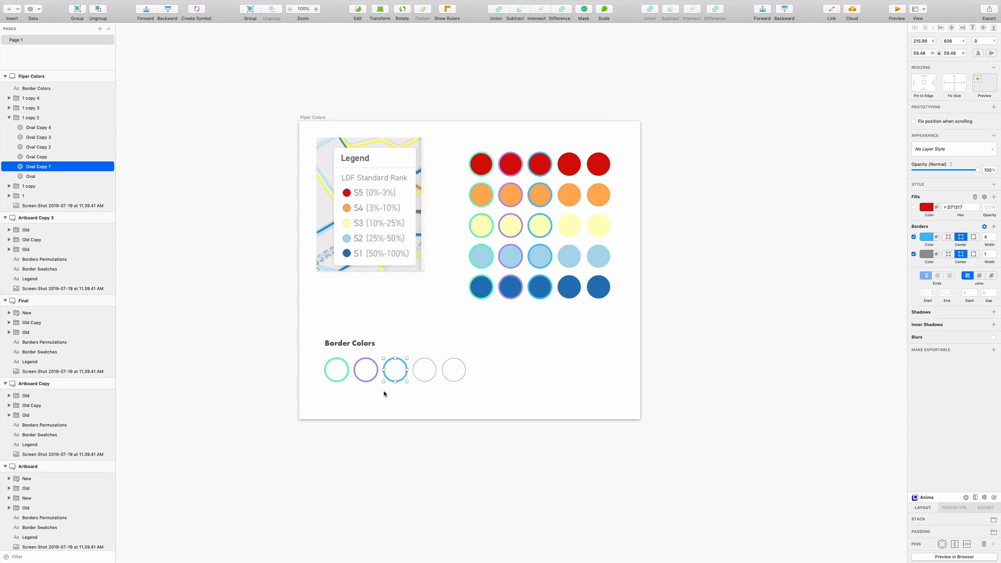
pyautogui.click(925, 238)
pyautogui.moveTo(954, 313); pyautogui.dragTo(971, 273)
pyautogui.click(803, 269)
pyautogui.click(634, 360)
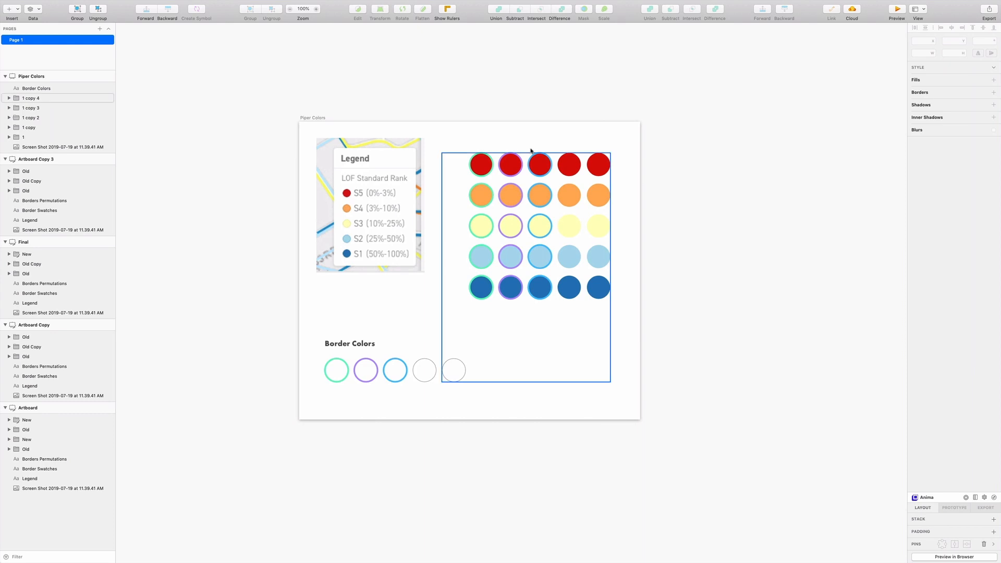
# Enable a border with a width of 4 on the five circles in the fourth column.
pyautogui.doubleClick(564, 165)
pyautogui.keyDown('shift'); pyautogui.click(570, 196); pyautogui.keyUp('shift')
pyautogui.keyDown('shift'); pyautogui.click(571, 224); pyautogui.keyUp('shift')
pyautogui.keyDown('shift'); pyautogui.click(570, 258); pyautogui.keyUp('shift')
pyautogui.keyDown('shift'); pyautogui.click(570, 287); pyautogui.keyUp('shift')
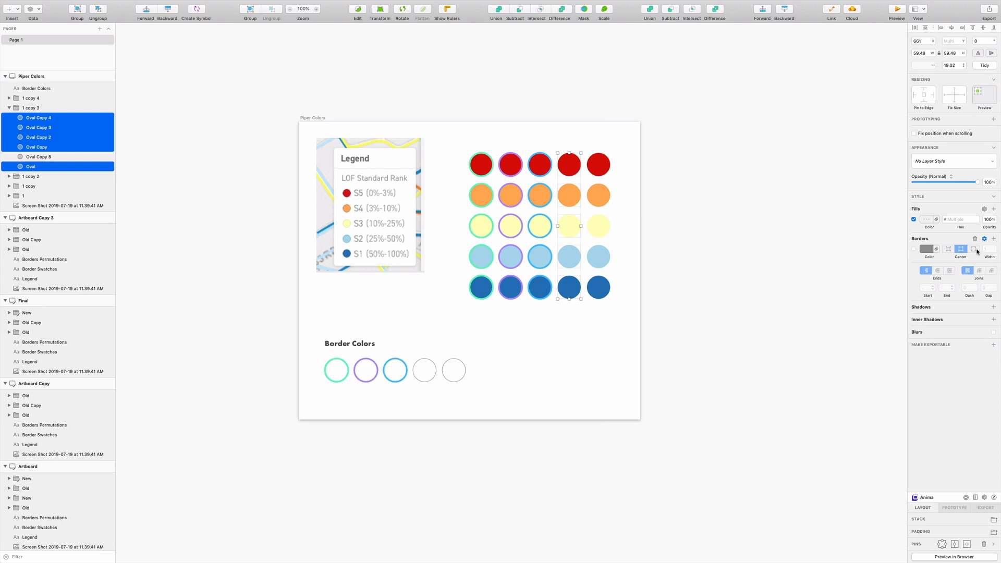
pyautogui.click(914, 249)
pyautogui.click(995, 247)
pyautogui.click(994, 247)
pyautogui.click(994, 247)
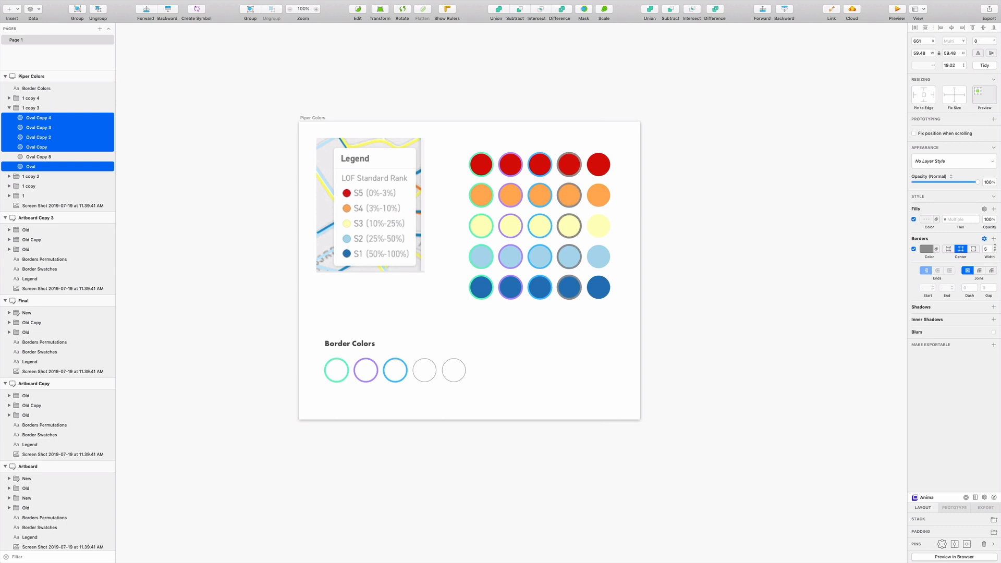
# Set the border of the fourth column's five circles to a reddish brown, about #885351.
pyautogui.click(922, 250)
pyautogui.click(928, 348)
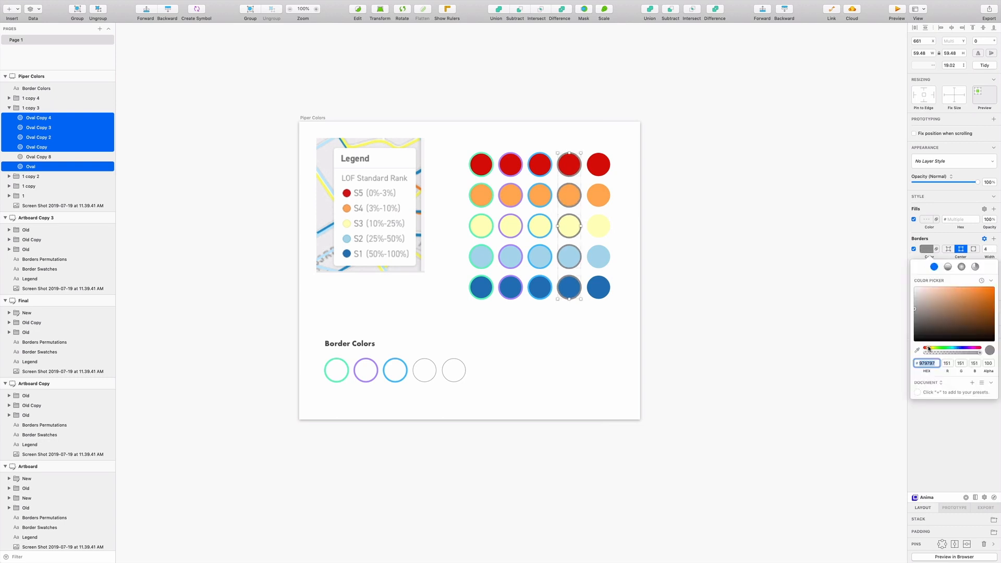
pyautogui.click(926, 321)
pyautogui.moveTo(926, 322); pyautogui.dragTo(946, 312)
pyautogui.click(931, 348)
pyautogui.click(925, 324)
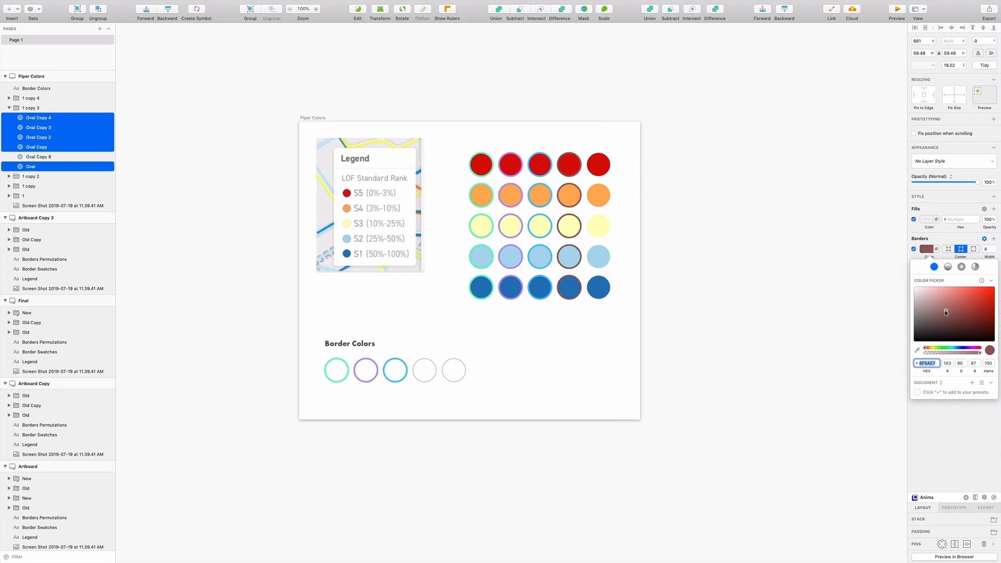
pyautogui.moveTo(946, 312); pyautogui.dragTo(946, 312)
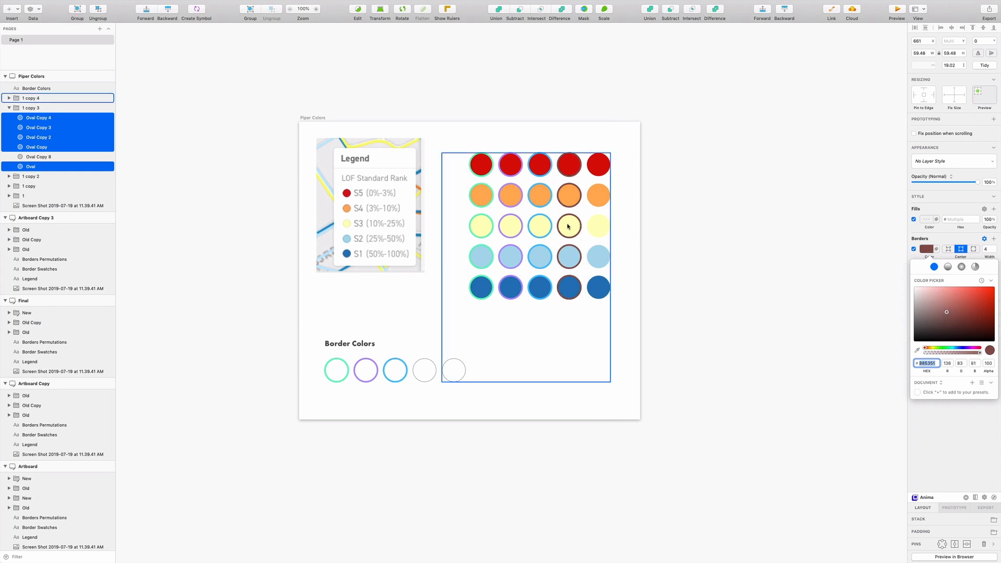
pyautogui.click(772, 289)
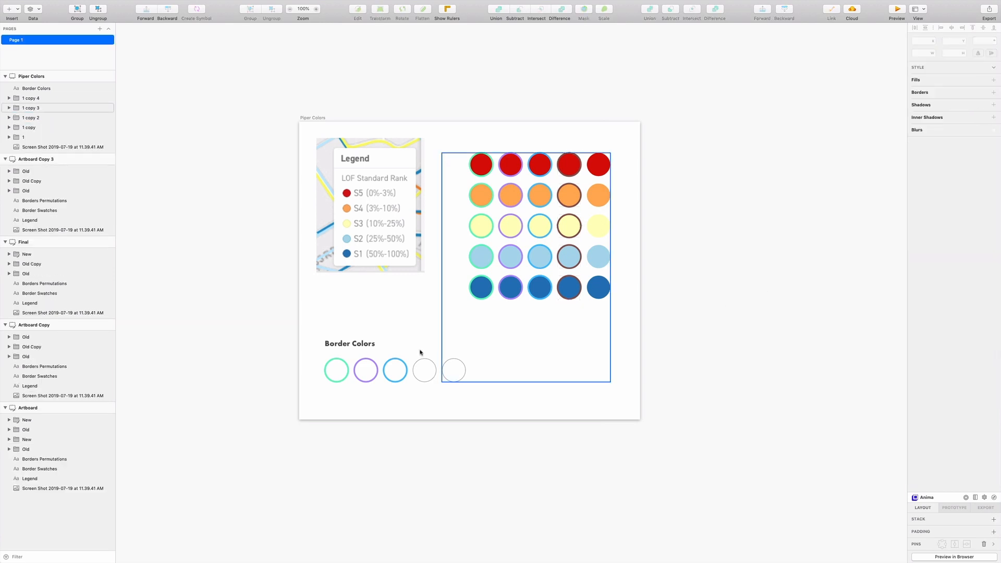
# Copy the fourth column's brown border and paste it onto the fourth outlined circle under Border Colors.
pyautogui.doubleClick(567, 288)
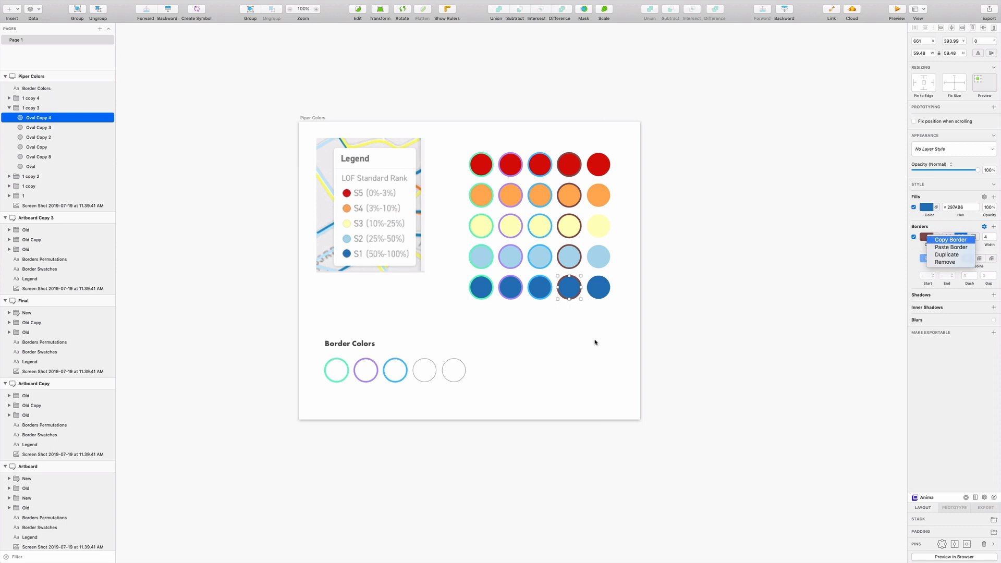
pyautogui.click(427, 380)
pyautogui.rightClick(929, 236)
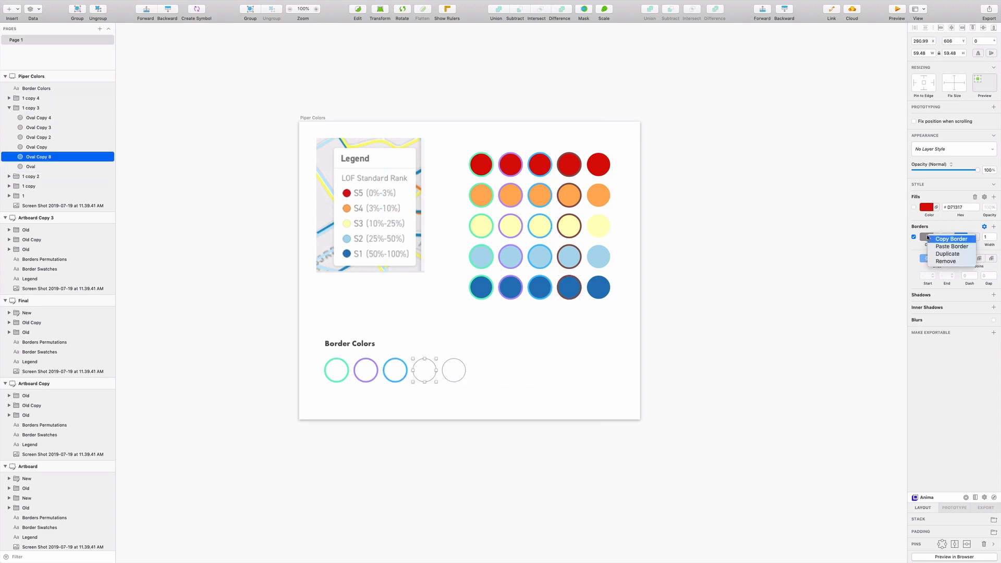
pyautogui.click(936, 248)
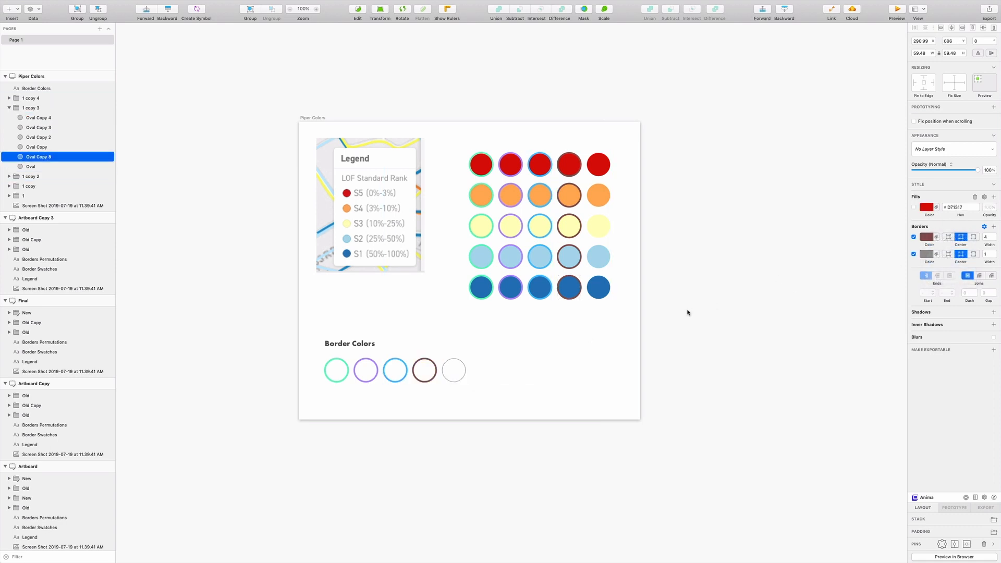
pyautogui.click(687, 313)
# Give the five circles in the fifth column a yellow-green border, about #C5D439, with a width of 4.
pyautogui.scroll(-1, 687, 313)
pyautogui.doubleClick(598, 137)
pyautogui.keyDown('shift'); pyautogui.click(598, 167); pyautogui.keyUp('shift')
pyautogui.keyDown('shift'); pyautogui.click(599, 198); pyautogui.keyUp('shift')
pyautogui.keyDown('shift'); pyautogui.click(598, 229); pyautogui.keyUp('shift')
pyautogui.keyDown('shift'); pyautogui.click(600, 259); pyautogui.keyUp('shift')
pyautogui.click(913, 249)
pyautogui.click(926, 249)
pyautogui.click(953, 297)
pyautogui.moveTo(954, 296); pyautogui.dragTo(972, 297)
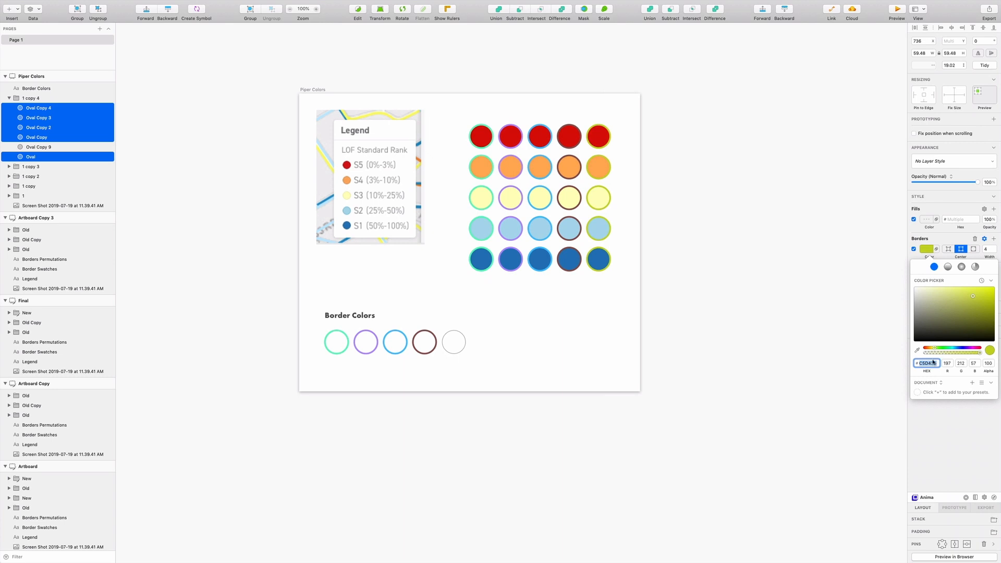
# Try a muted green border, about #649B5A, on the five circles in the fifth column.
pyautogui.moveTo(934, 352); pyautogui.dragTo(945, 348)
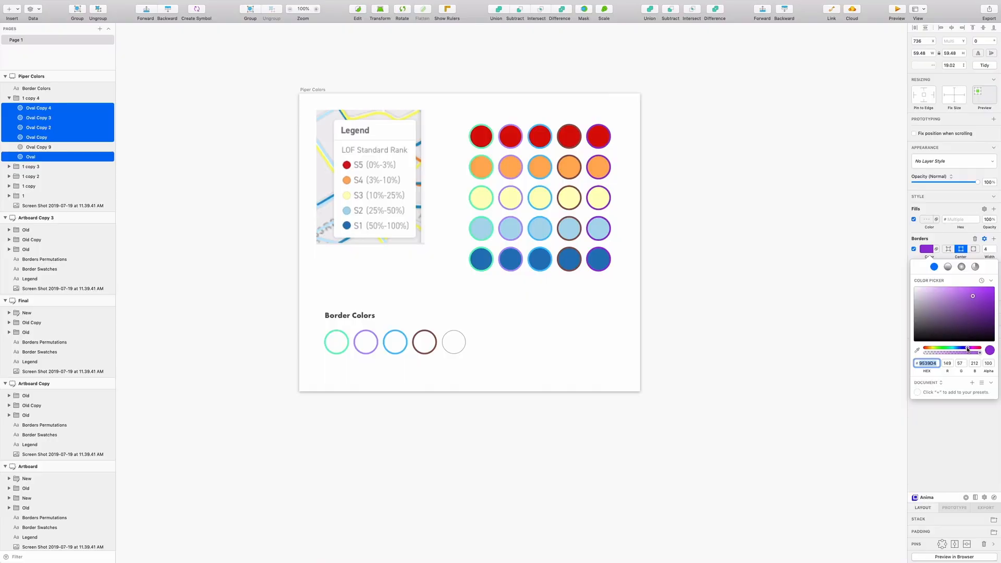
pyautogui.moveTo(960, 348)
pyautogui.mouseDown()
pyautogui.moveTo(975, 350)
pyautogui.moveTo(941, 350)
pyautogui.mouseUp()
pyautogui.moveTo(961, 318)
pyautogui.mouseDown()
pyautogui.moveTo(959, 327)
pyautogui.moveTo(947, 310)
pyautogui.mouseUp()
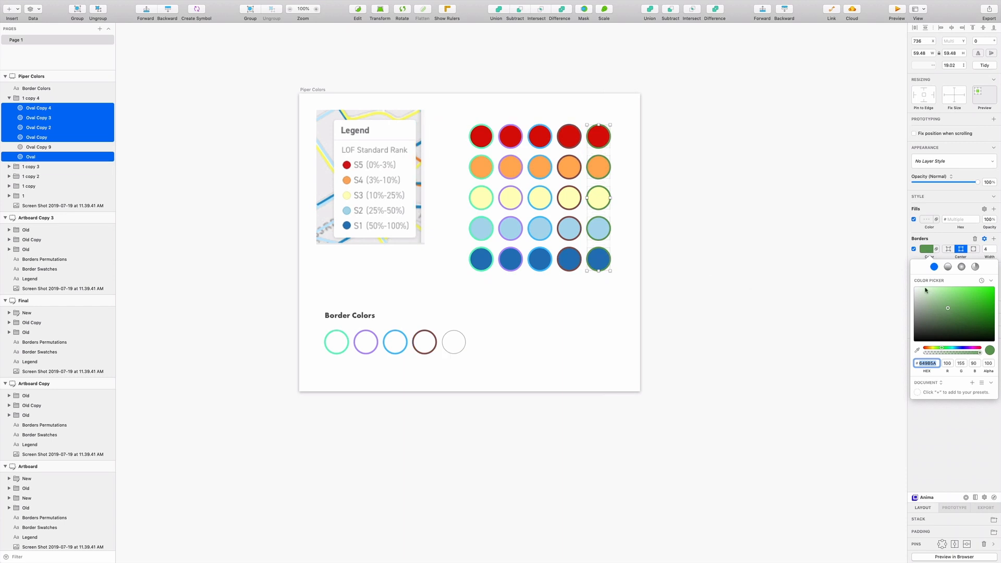
# Set the border of the fifth column's five circles to bright pink, about #FC78FF.
pyautogui.moveTo(954, 348); pyautogui.dragTo(970, 348)
pyautogui.moveTo(963, 313); pyautogui.dragTo(953, 288)
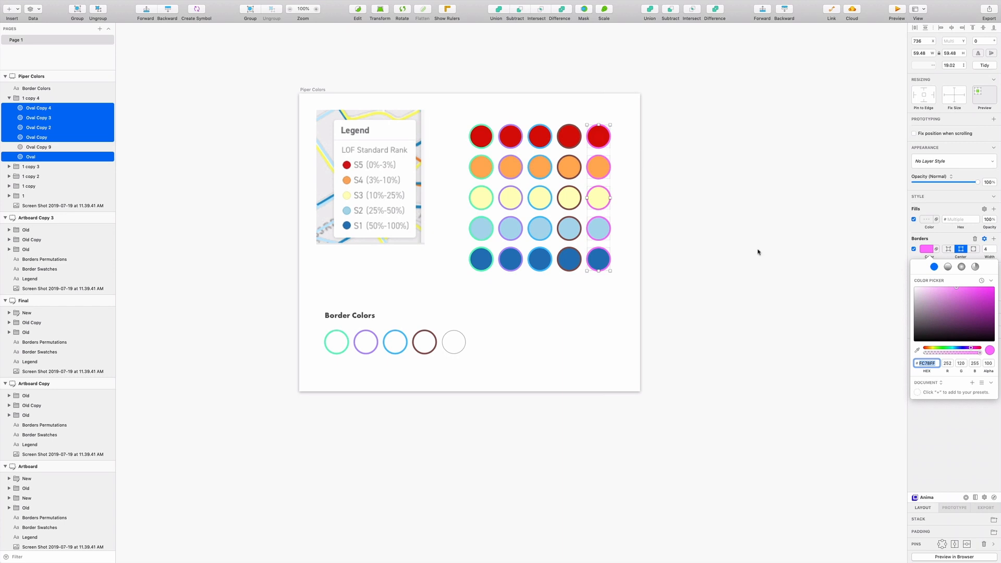
pyautogui.press('Escape')
# Copy the fifth column's pink border and paste it onto the last outlined circle under Border Colors.
pyautogui.rightClick(924, 249)
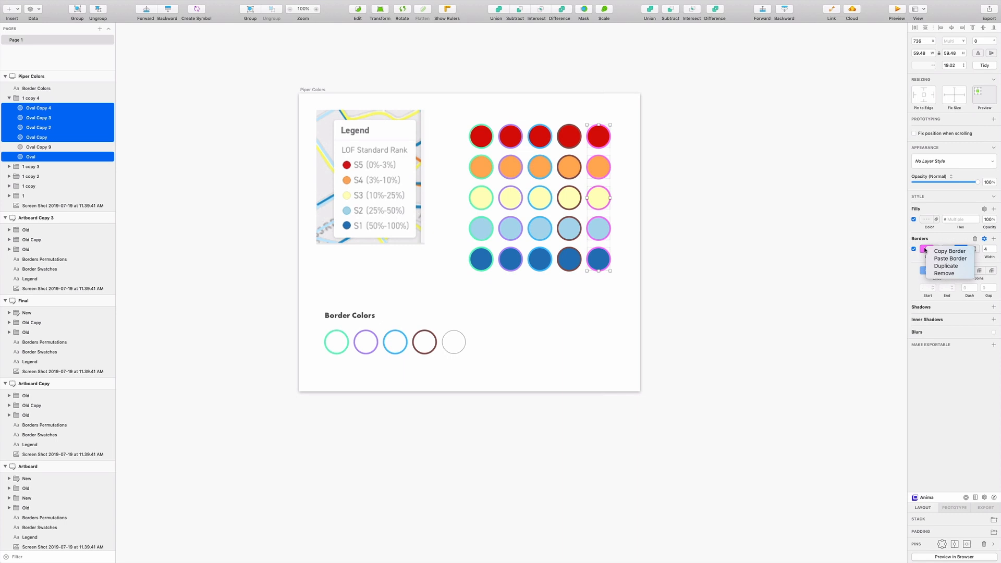
pyautogui.click(939, 252)
pyautogui.click(453, 342)
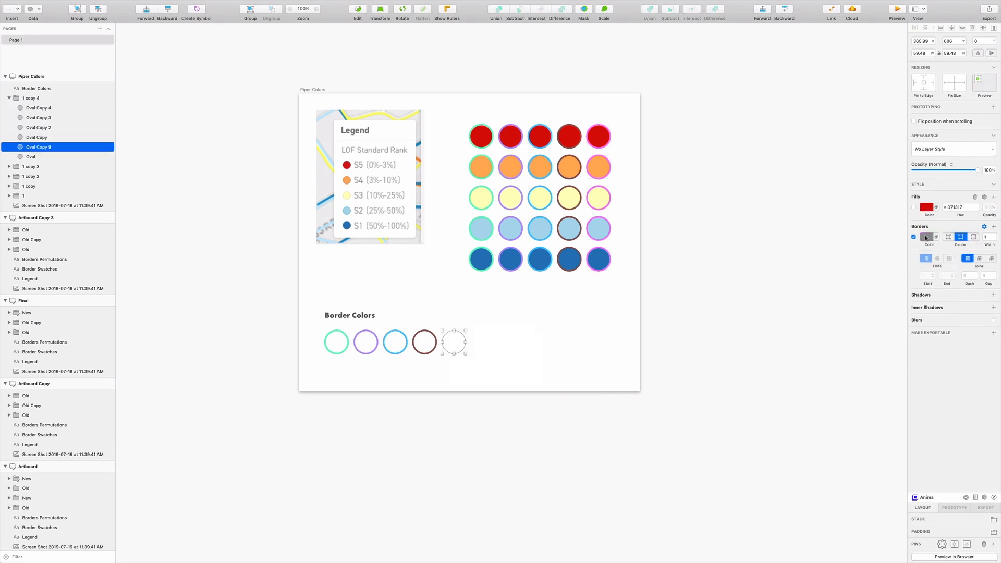
pyautogui.rightClick(924, 238)
pyautogui.click(933, 247)
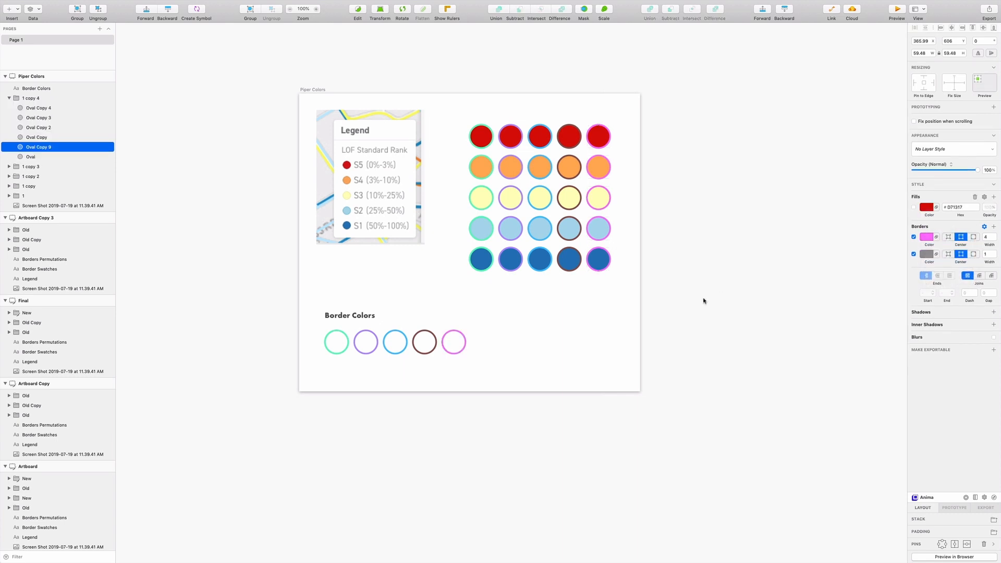
pyautogui.click(705, 300)
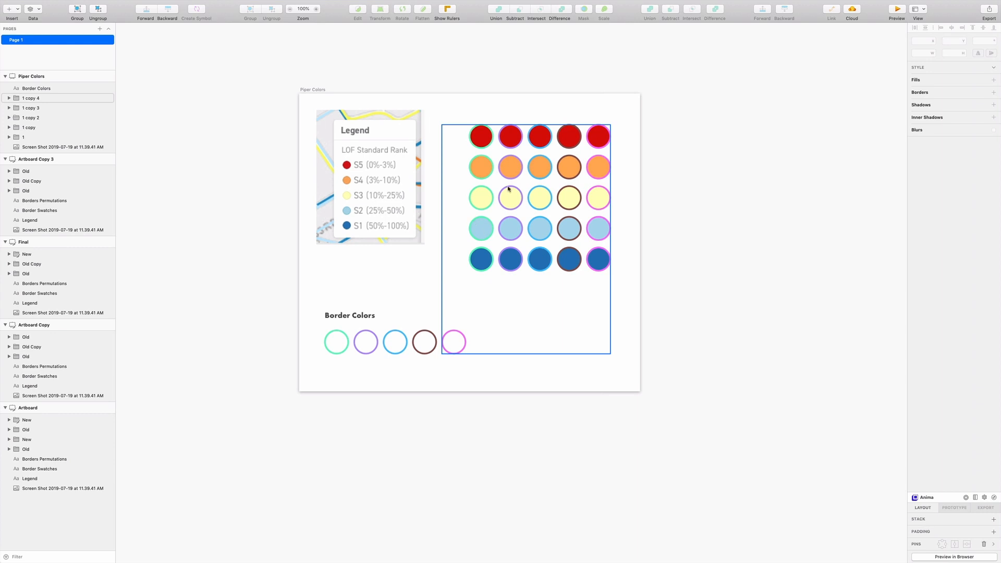
# Try placing the green-bordered red circle and the blue-bordered orange circle side by side below the grid, and undo both moves.
pyautogui.keyDown('super'); pyautogui.click(483, 141); pyautogui.keyUp('super')
pyautogui.moveTo(483, 141); pyautogui.dragTo(566, 310)
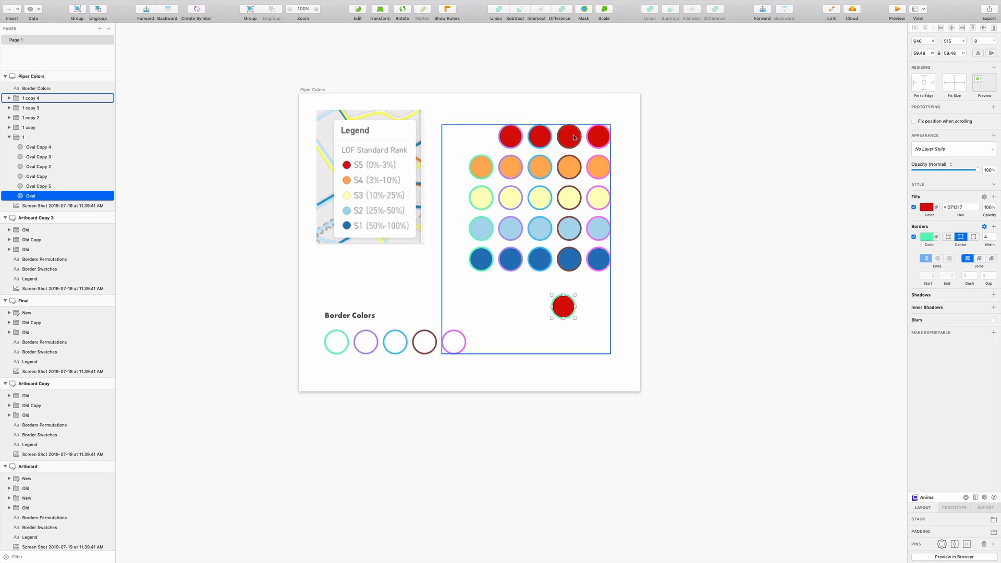
pyautogui.moveTo(540, 167); pyautogui.dragTo(591, 311)
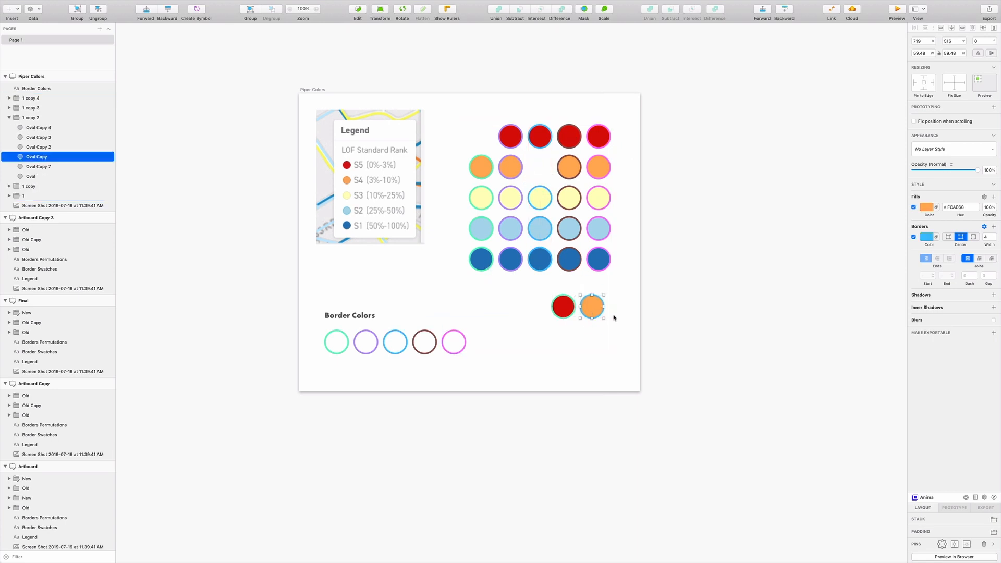
pyautogui.press('super+z')
pyautogui.press('super+z')
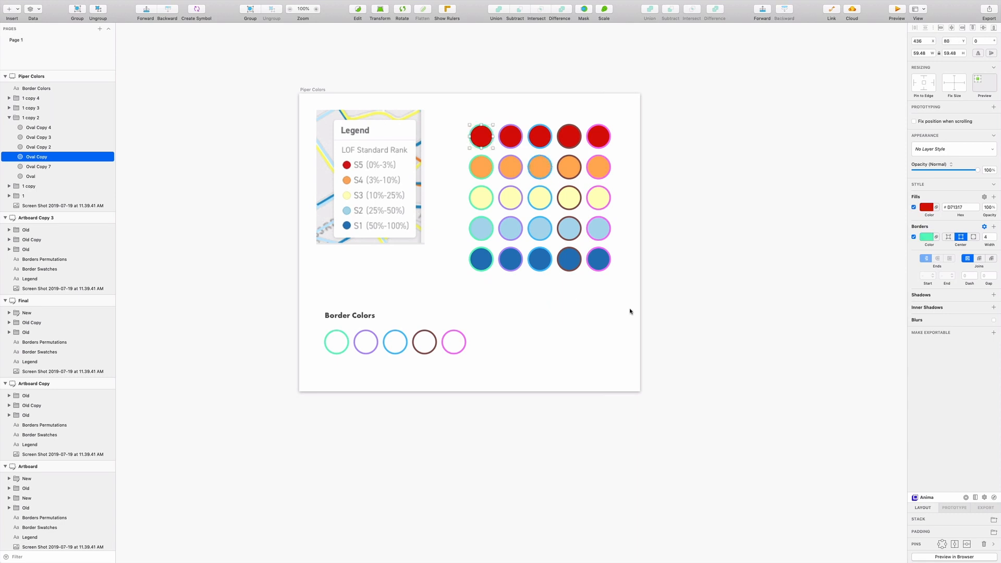
pyautogui.click(728, 295)
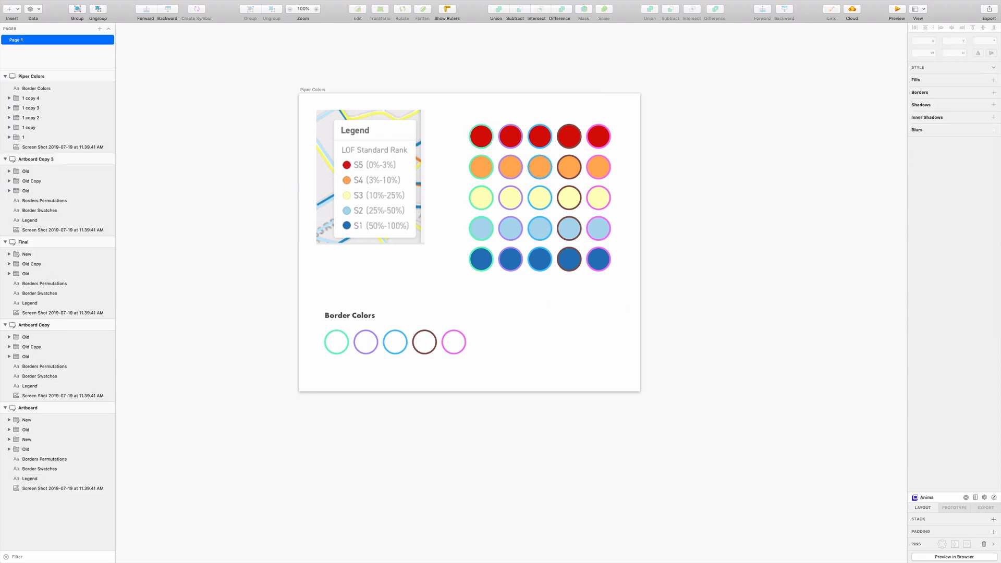